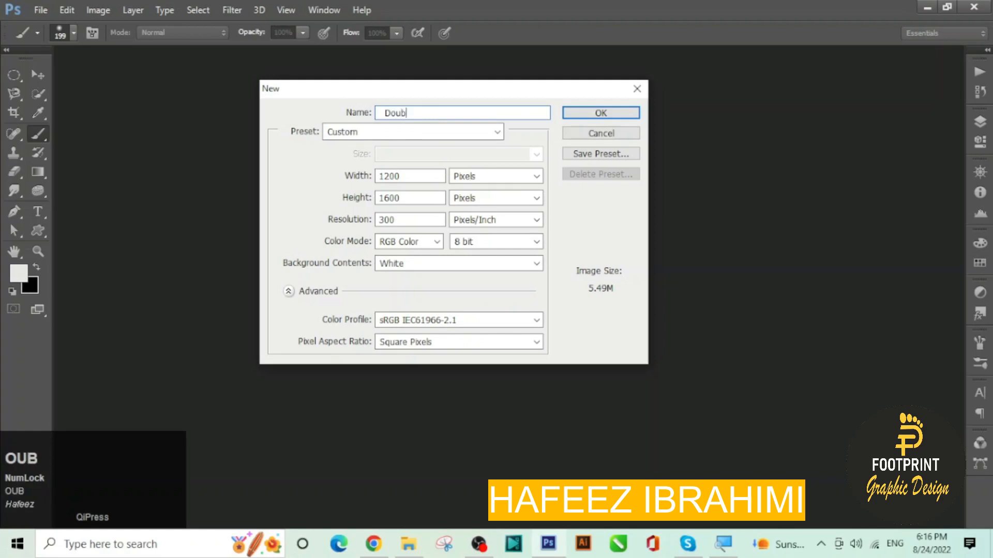
Step: Create a 1200 x 1600 pixel document named Double Exposure Effect at 300 pixels/inch in CMYK Color mode with a white background
text(s)
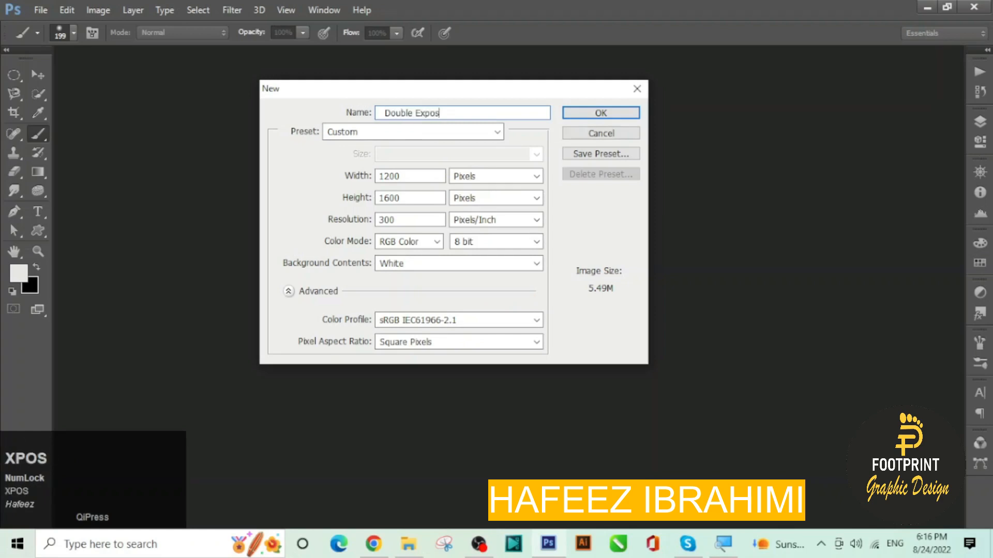
text(ure Effect)
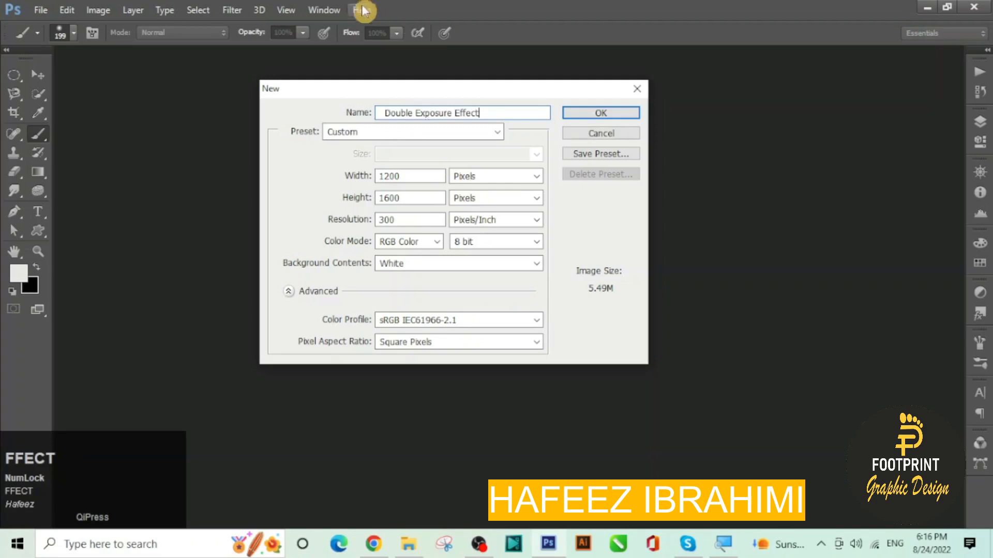
click(416, 175)
drag(416, 175, 368, 170)
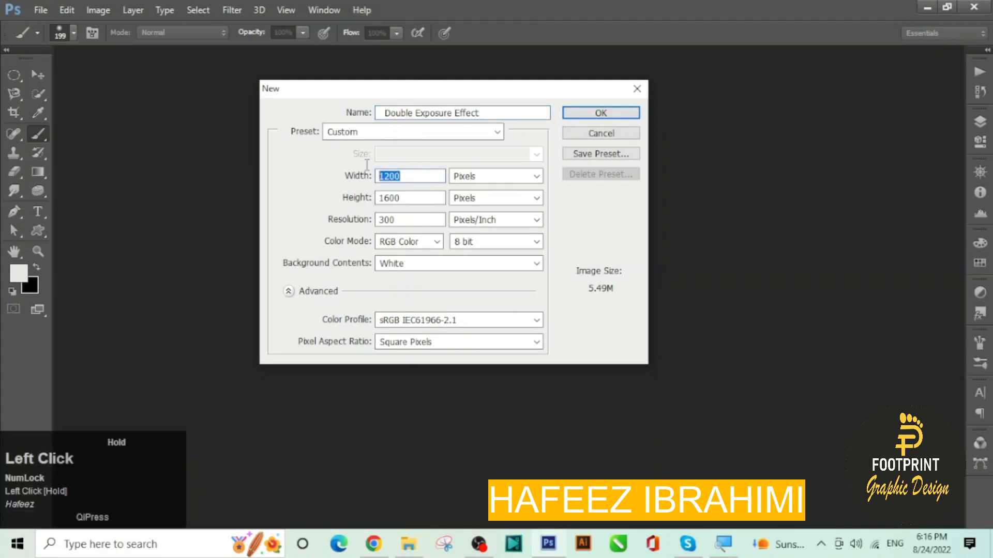
click(486, 179)
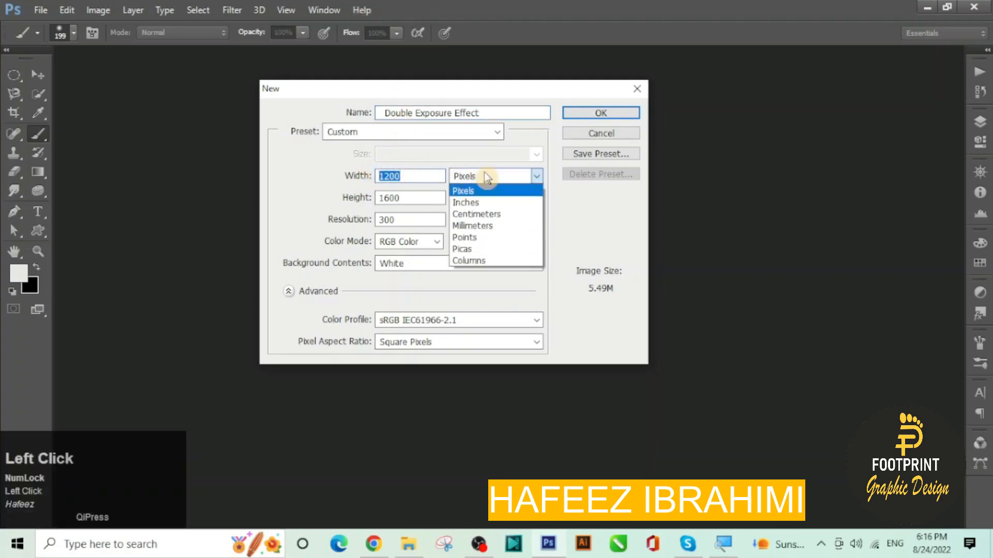
click(485, 176)
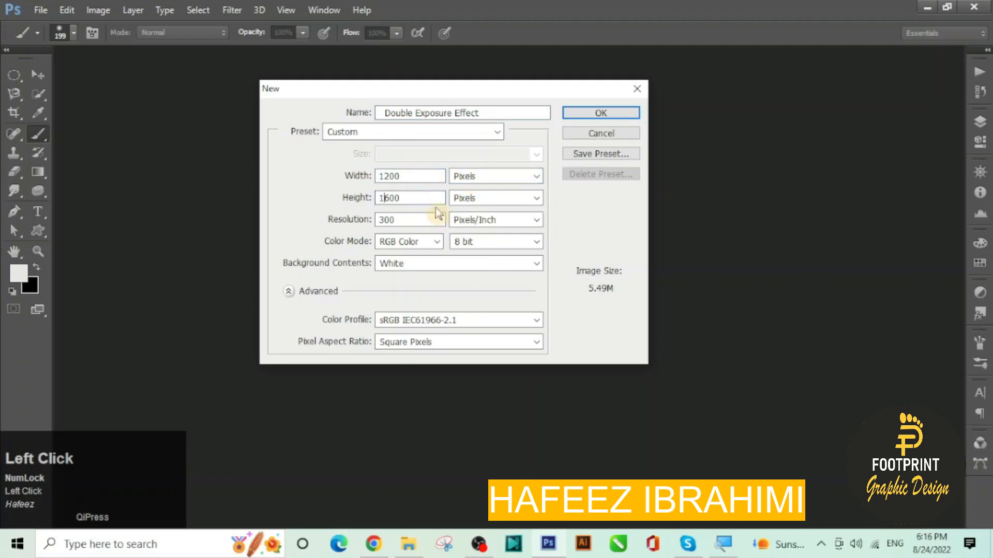
click(412, 243)
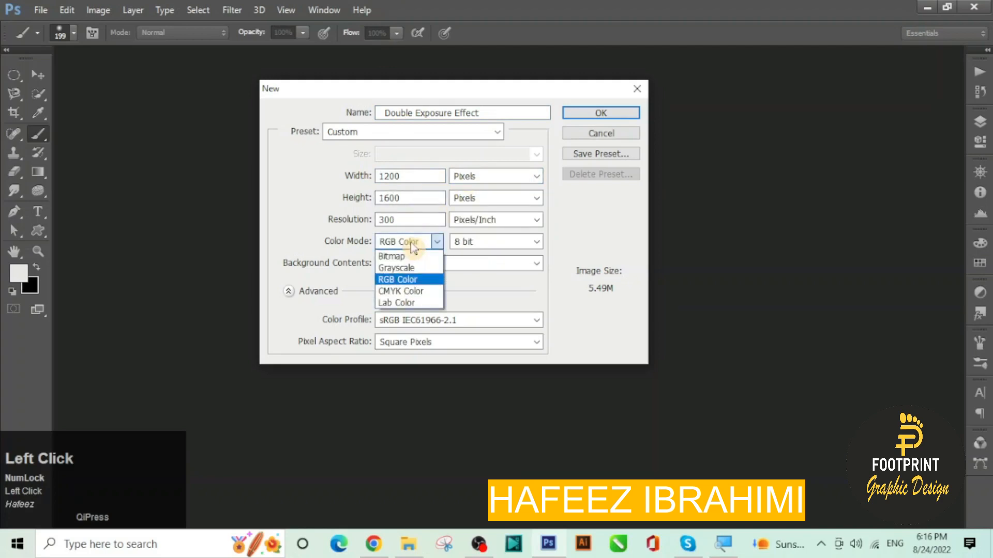
click(411, 292)
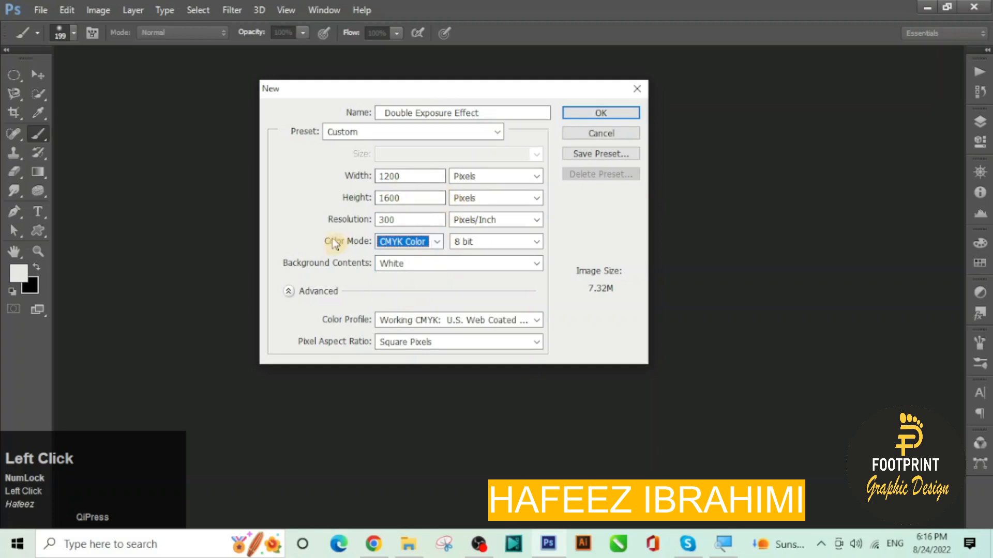
click(590, 114)
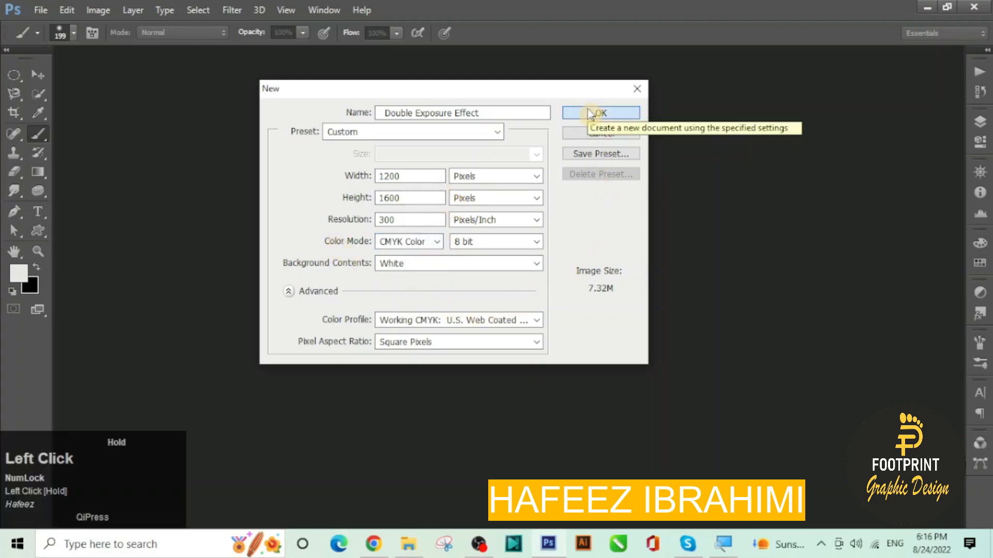
click(591, 113)
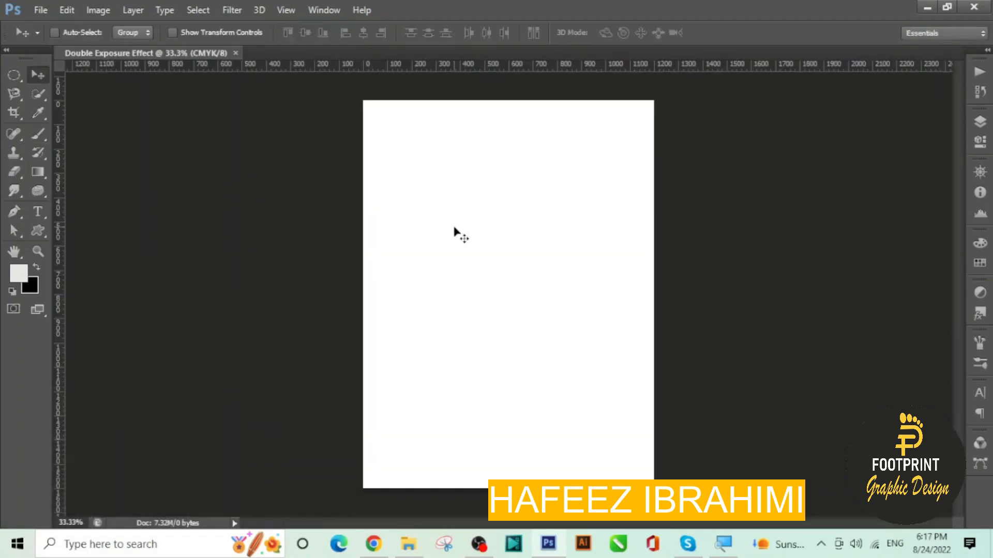
Step: Place the 640 x 960 portrait of the woman looking down and shift it toward the lower-right part of the canvas
click(985, 123)
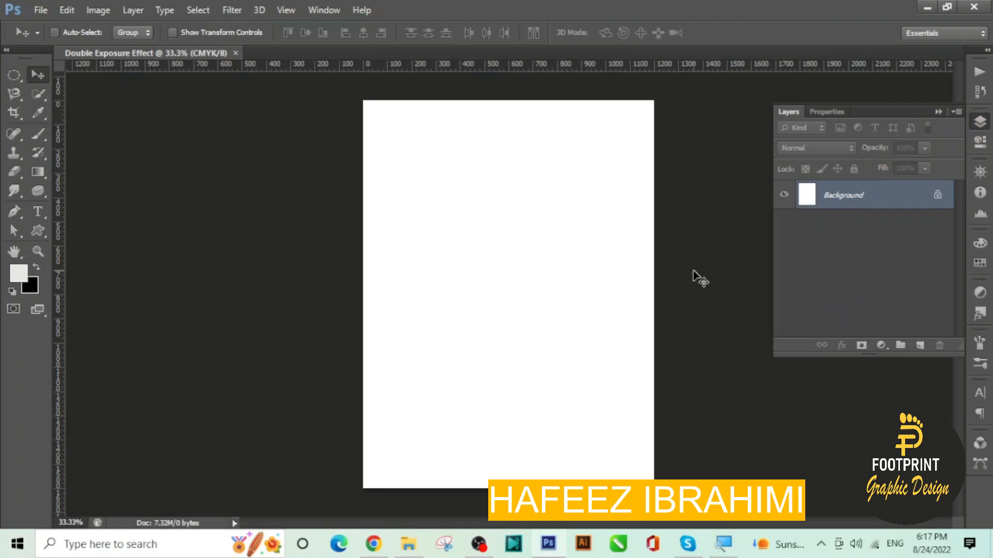
click(30, 50)
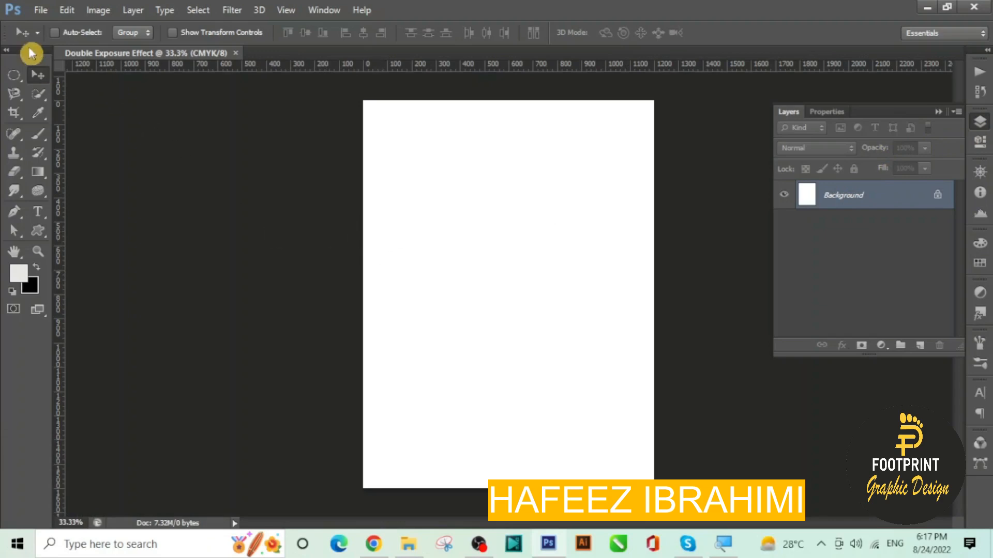
click(41, 10)
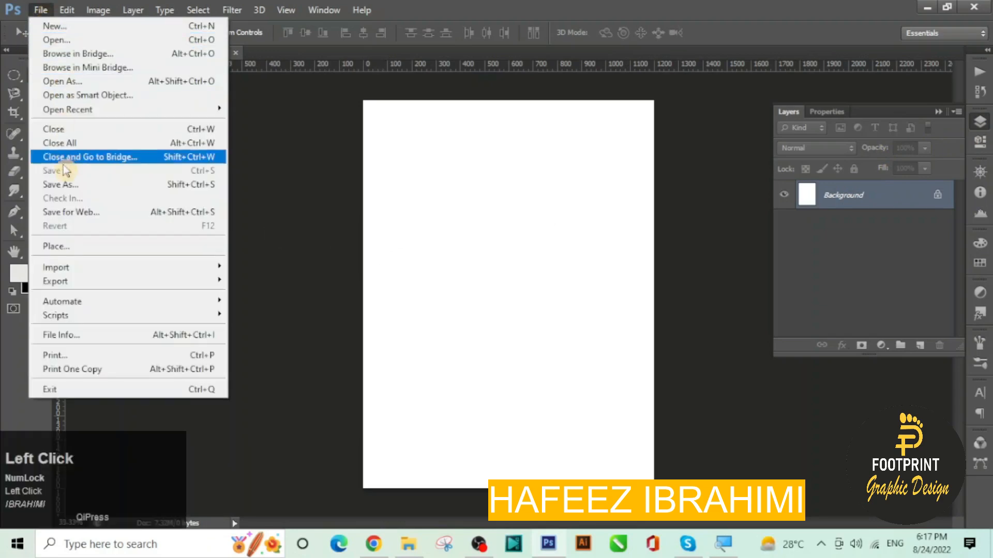
click(72, 247)
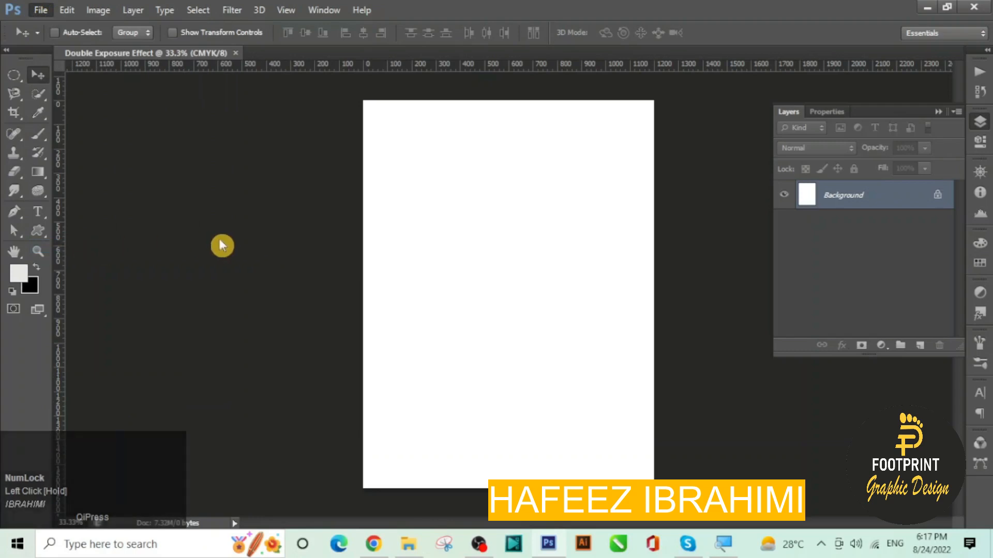
key(space)
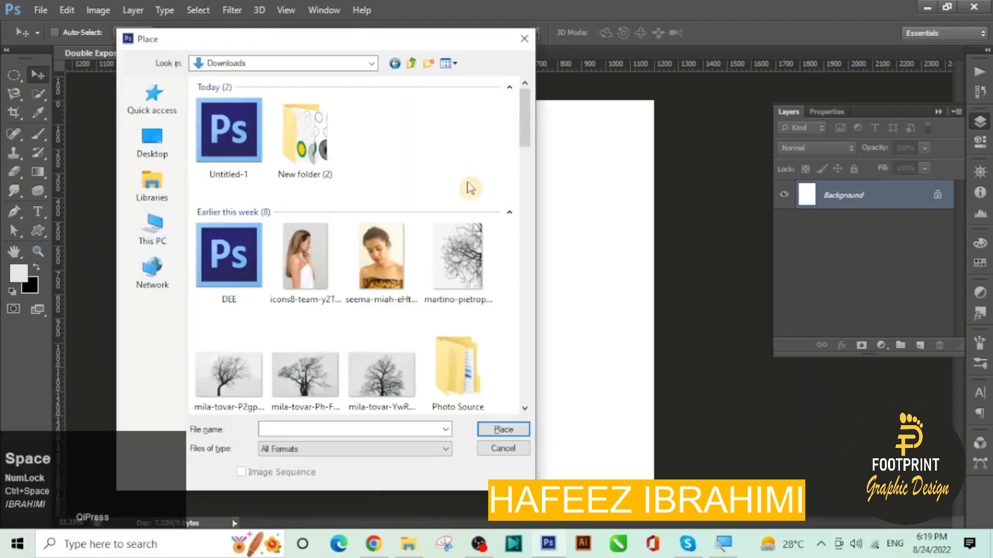
click(371, 249)
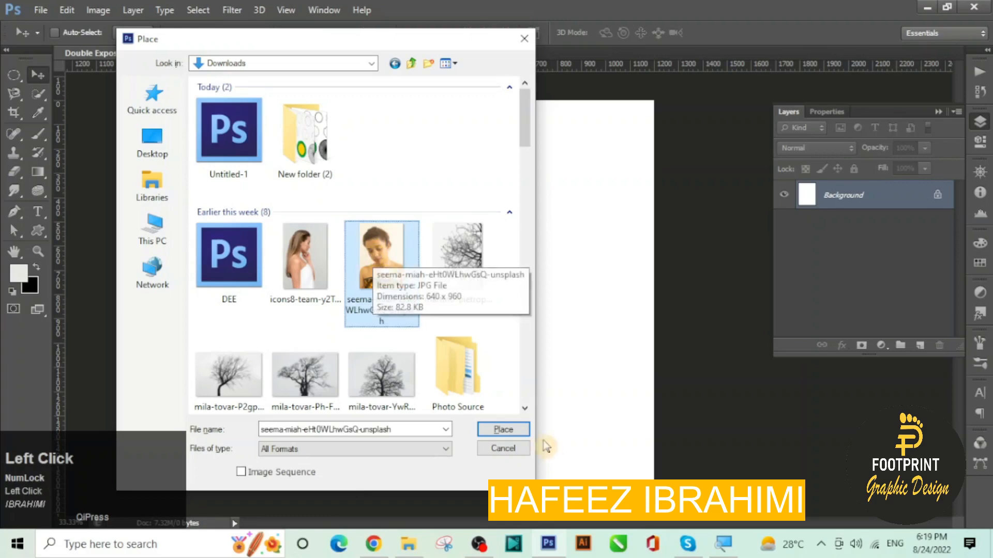
click(489, 430)
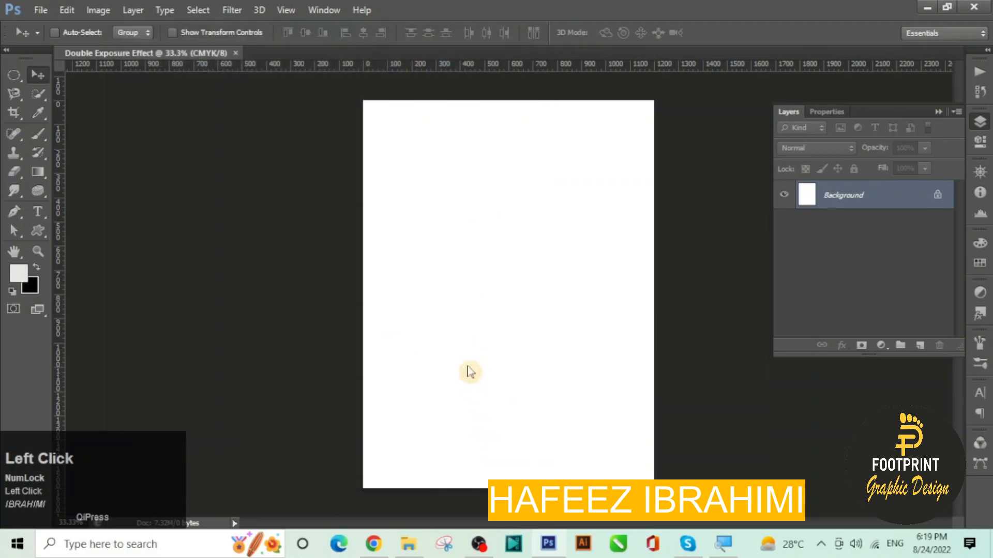
key(ctrl+space)
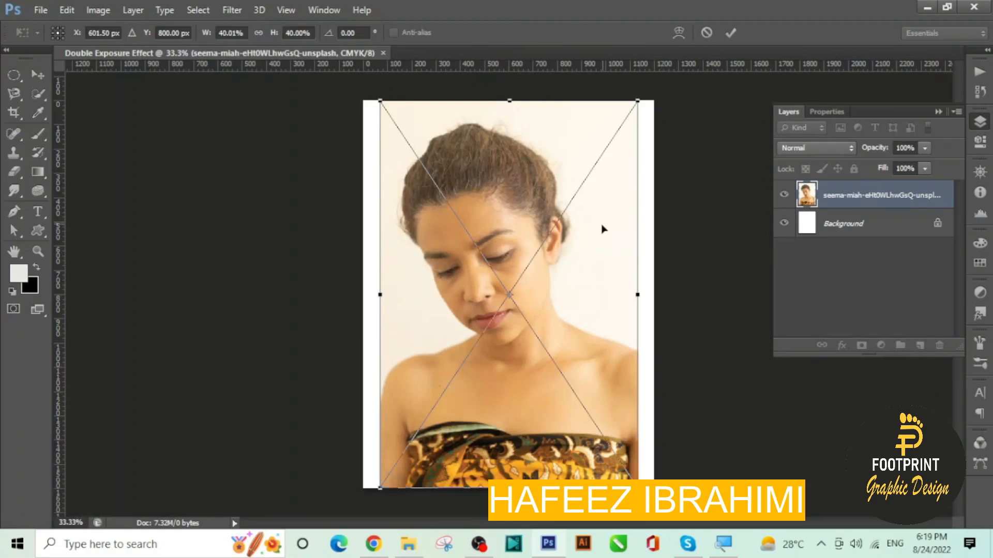
drag(602, 229, 614, 337)
click(729, 34)
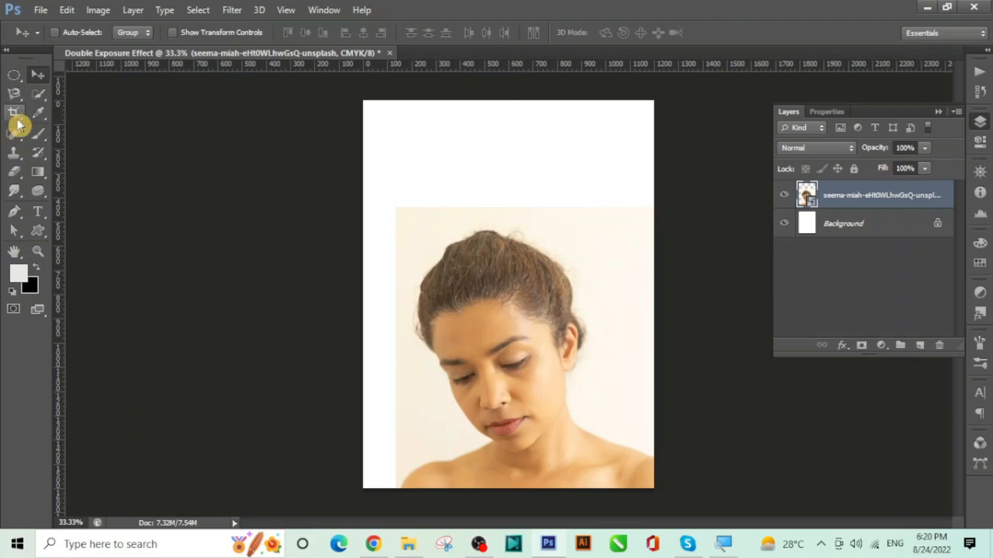
Step: Select the woman's hair, face and shoulders with the Quick Selection tool, excluding the pale photo background
click(42, 97)
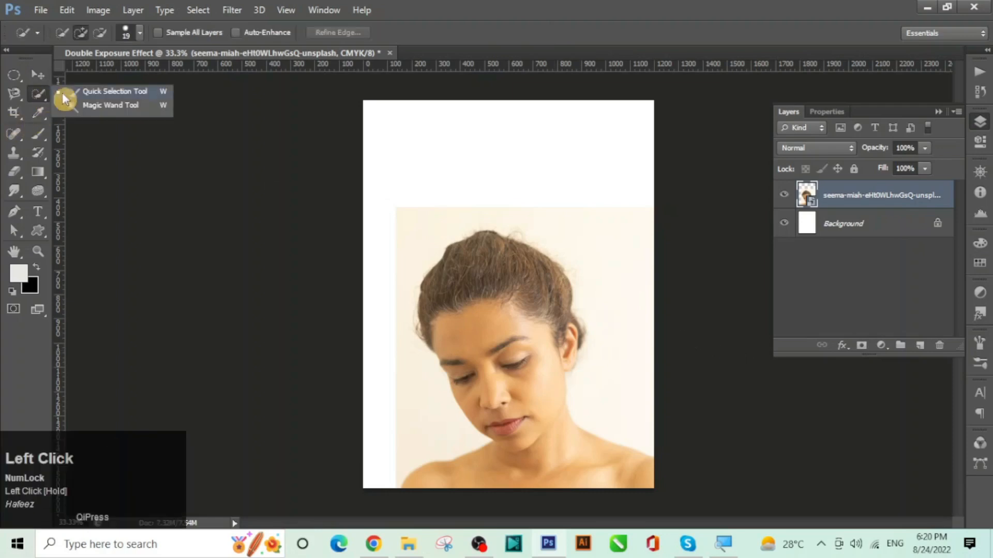
click(84, 95)
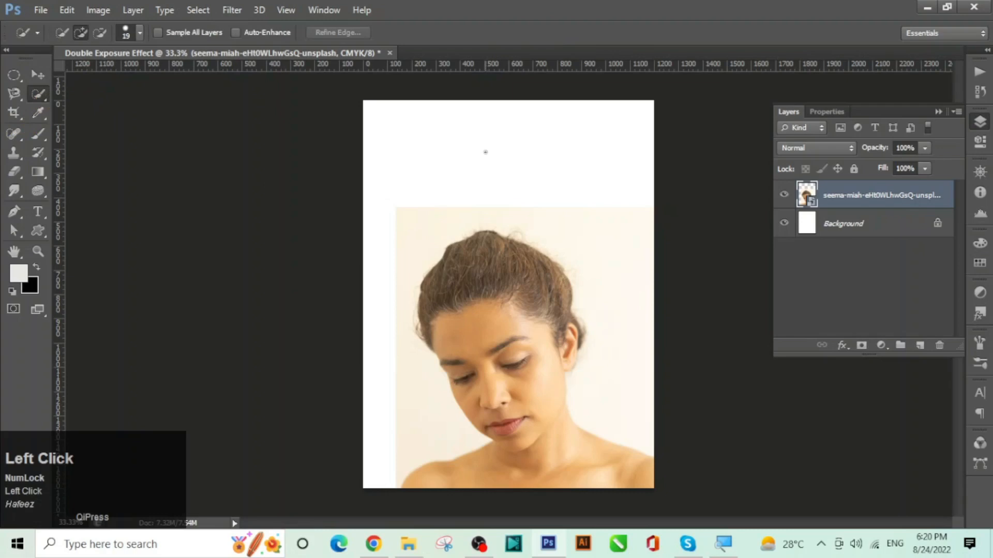
mouse_move(481, 235)
mouse_down()
mouse_move(512, 287)
mouse_move(560, 333)
mouse_up()
mouse_move(569, 368)
mouse_down()
mouse_move(568, 387)
mouse_move(525, 424)
mouse_move(473, 431)
mouse_move(593, 495)
mouse_move(576, 478)
mouse_up()
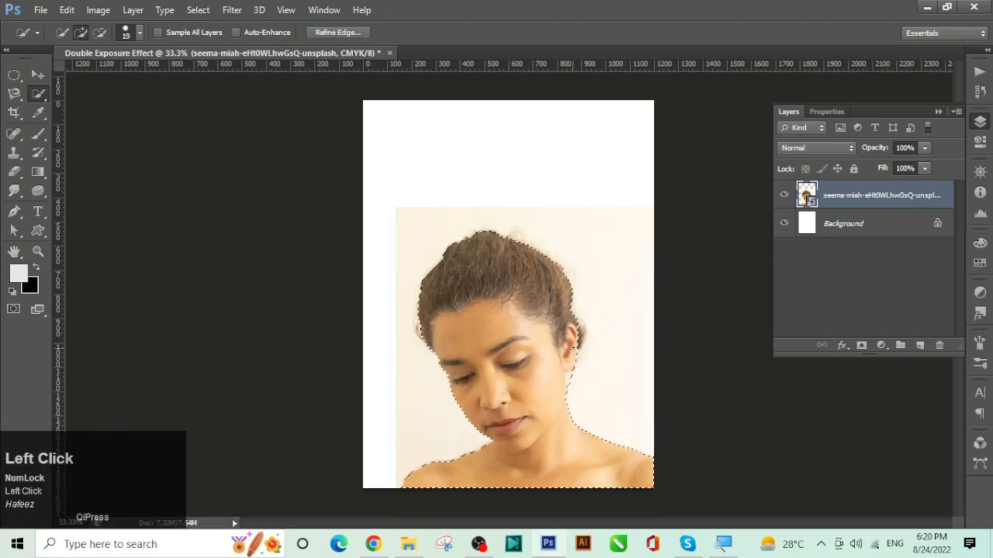
drag(573, 349, 577, 340)
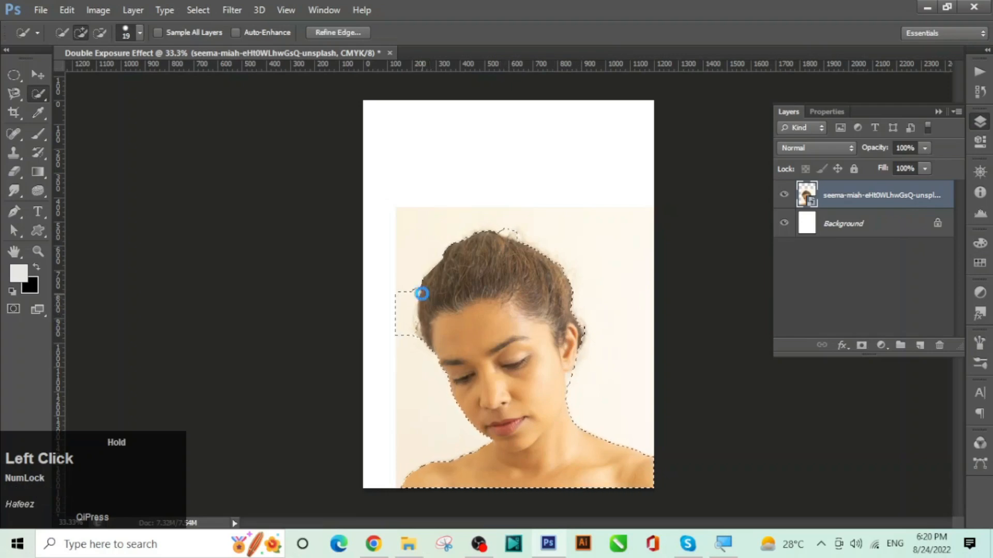
alt+click(412, 310)
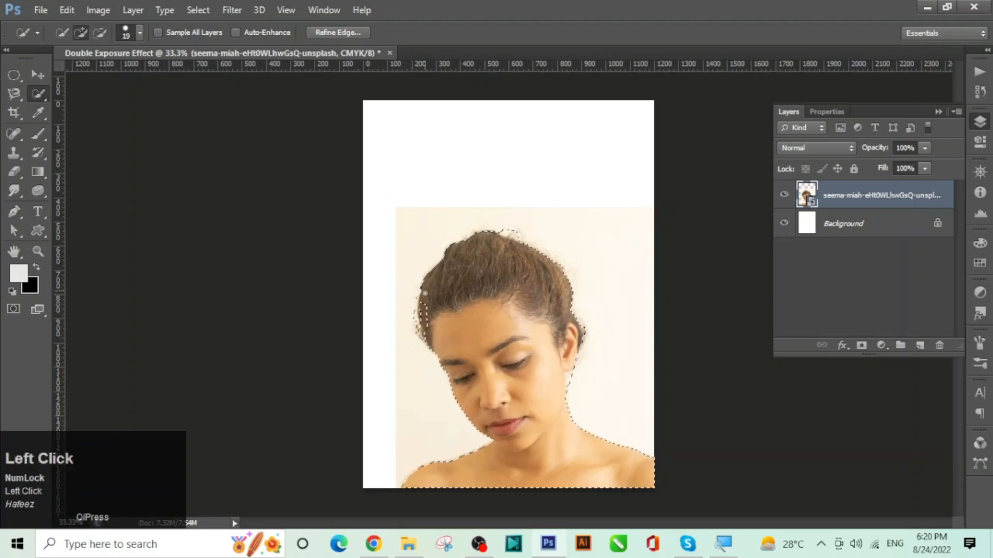
drag(420, 308, 425, 317)
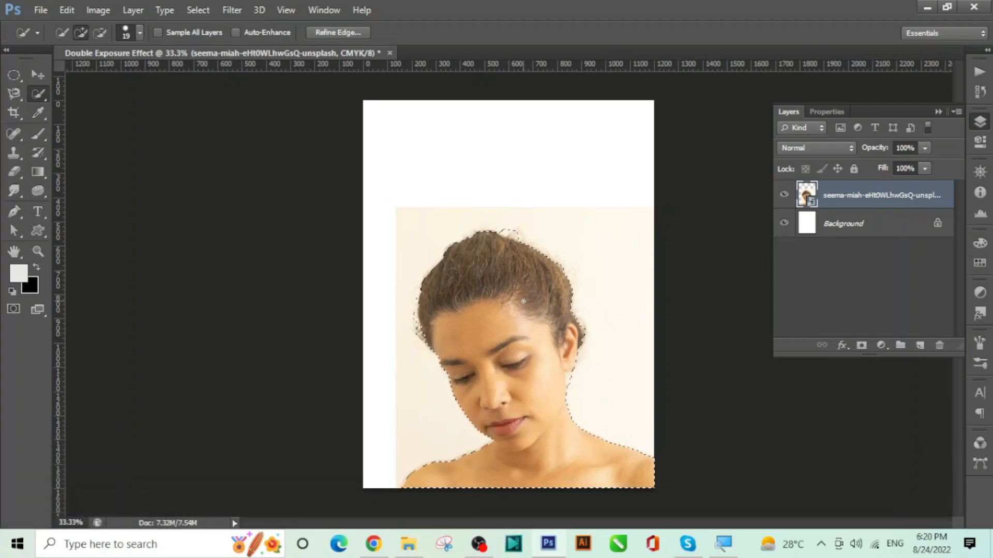
Step: Refine the selection edge with Smart Radius enabled, brushing along the neck and the outline of the hair
click(330, 33)
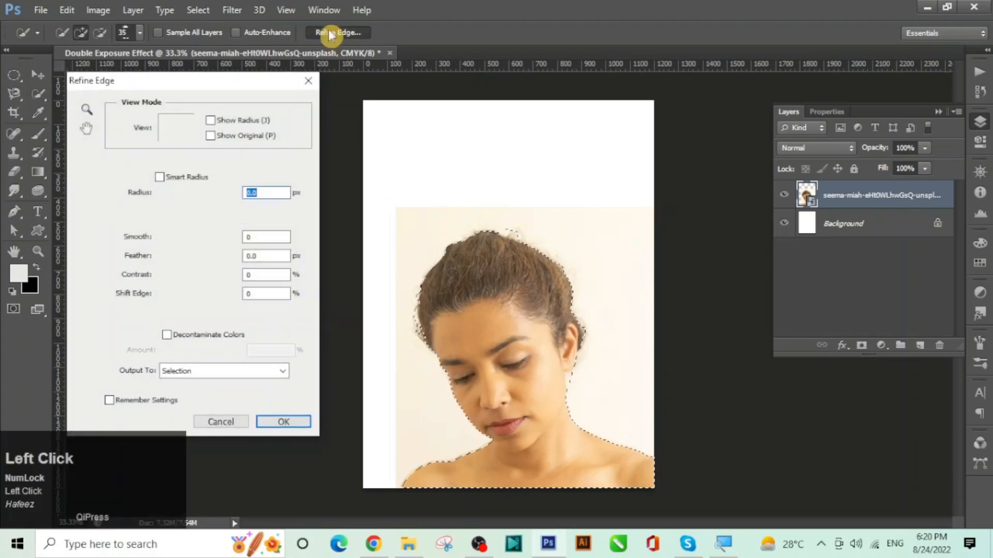
click(187, 177)
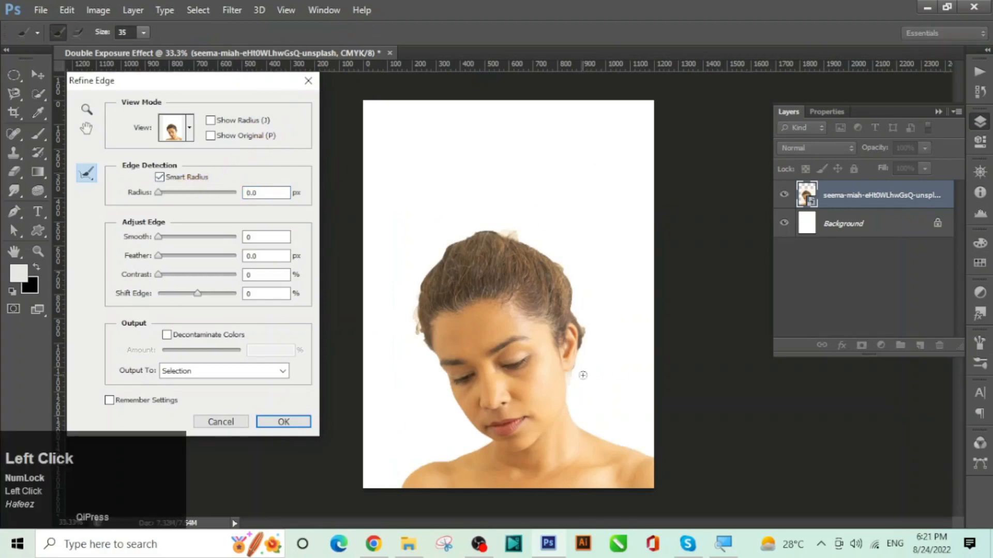
click(571, 389)
drag(571, 388, 571, 380)
mouse_move(563, 270)
mouse_down()
mouse_move(506, 232)
mouse_move(492, 238)
mouse_move(504, 271)
mouse_up()
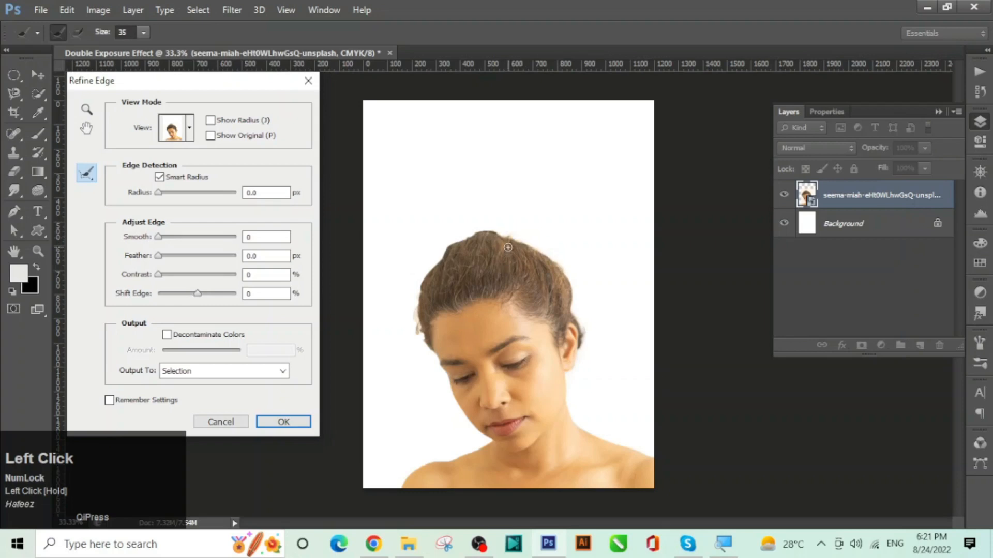
mouse_move(494, 233)
mouse_down()
mouse_move(446, 246)
mouse_move(429, 271)
mouse_move(418, 321)
mouse_move(431, 348)
mouse_up()
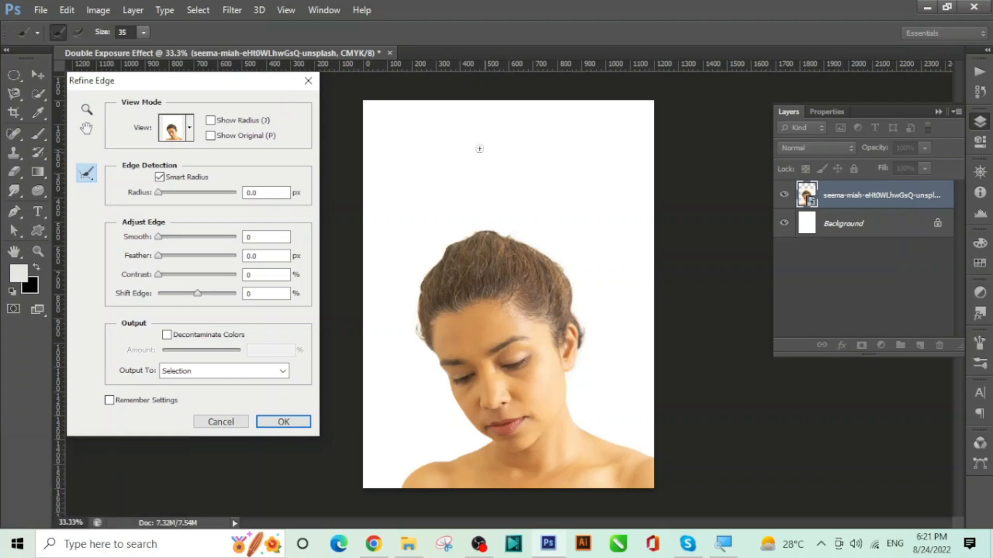
click(280, 421)
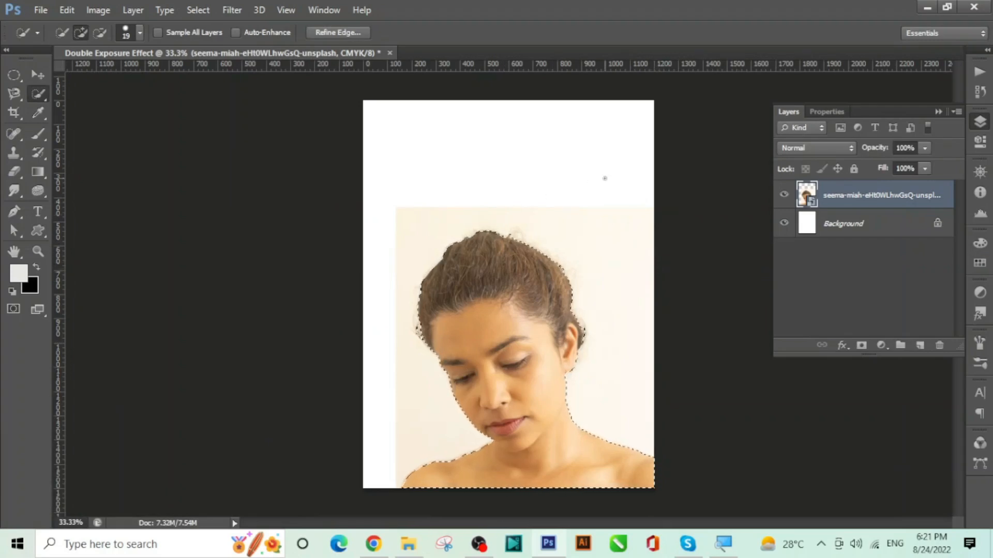
Step: Copy the selected woman to a new layer and hide the placed photo layer
key(ctrl)
ctrl+click(767, 198)
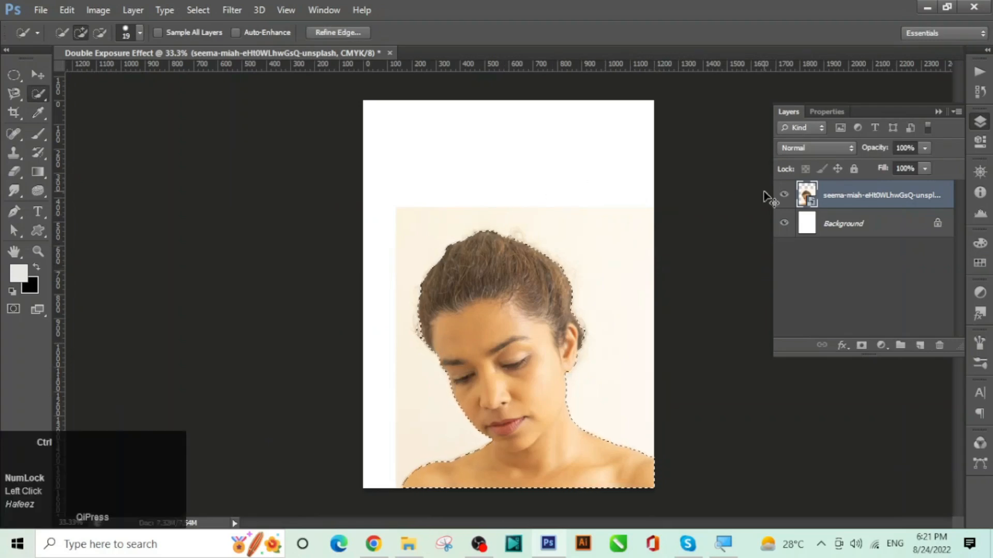
key(ctrl+j)
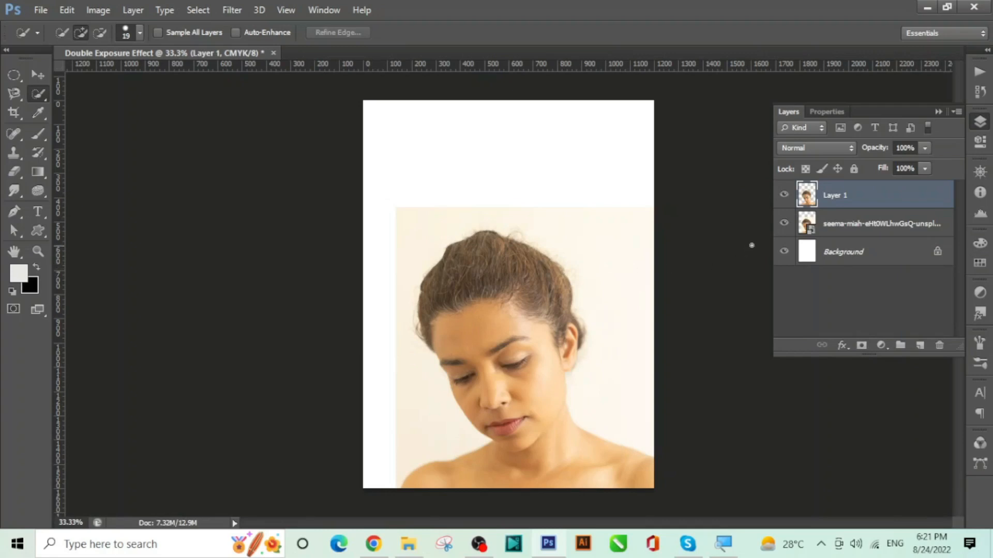
click(783, 223)
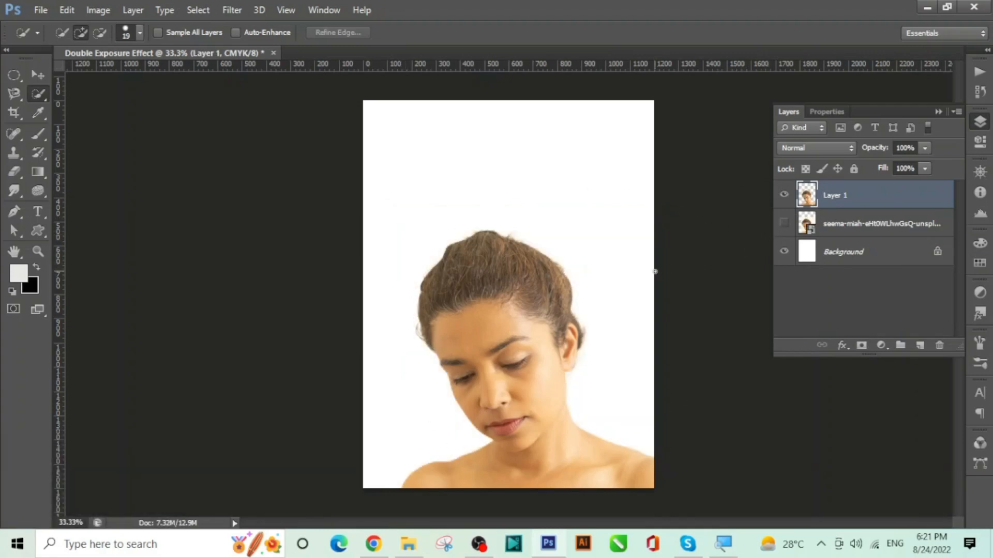
Step: Desaturate the cut-out woman on Layer 1
key(space)
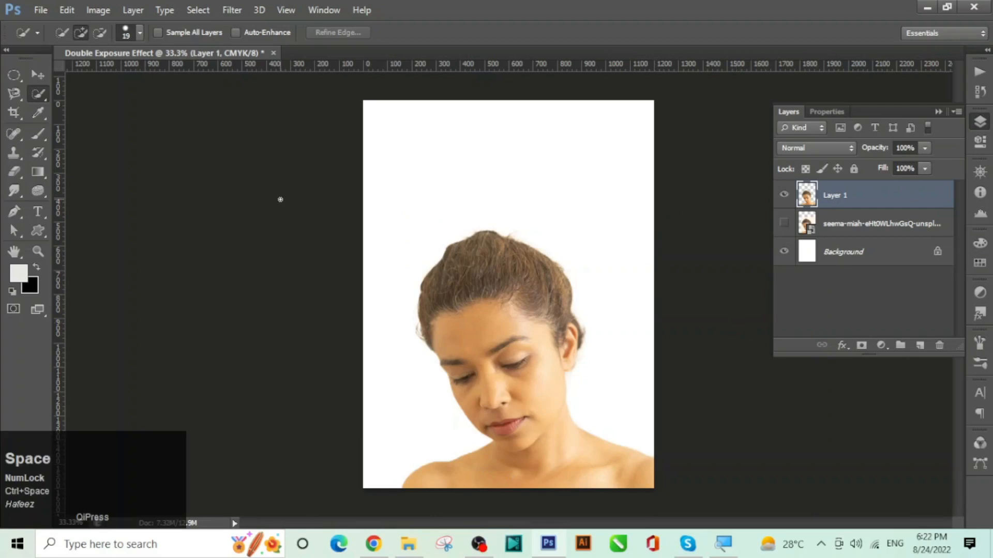
click(103, 13)
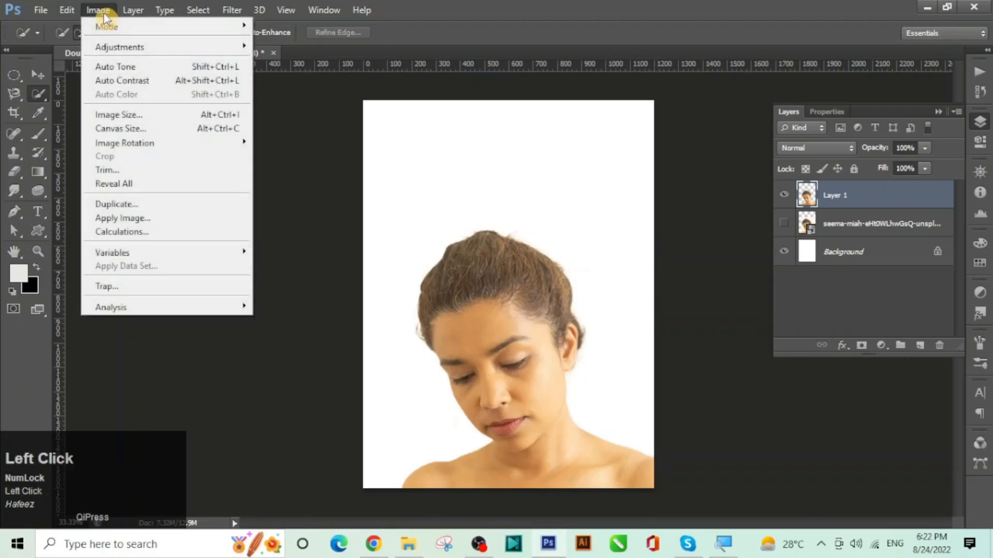
mouse_move(124, 45)
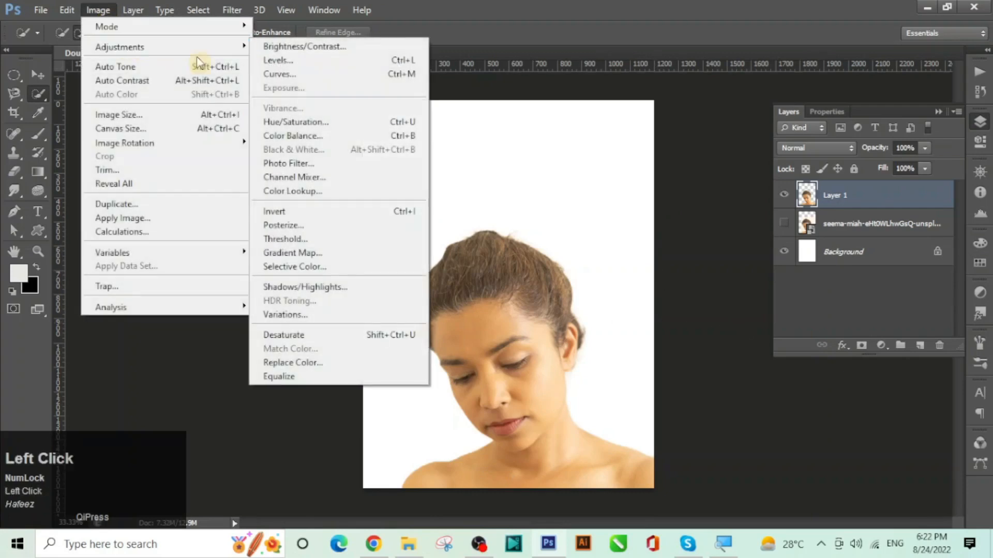
click(309, 336)
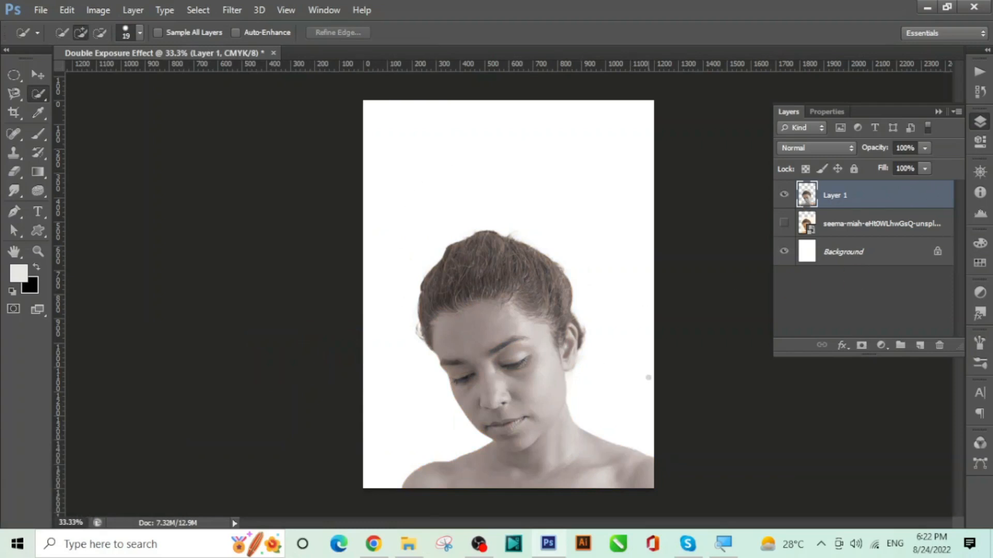
Step: Place the tree image mila-tovar-YwRVGkG3gyo-unsplash and enlarge it proportionally from its centre to about 62.5%
click(37, 76)
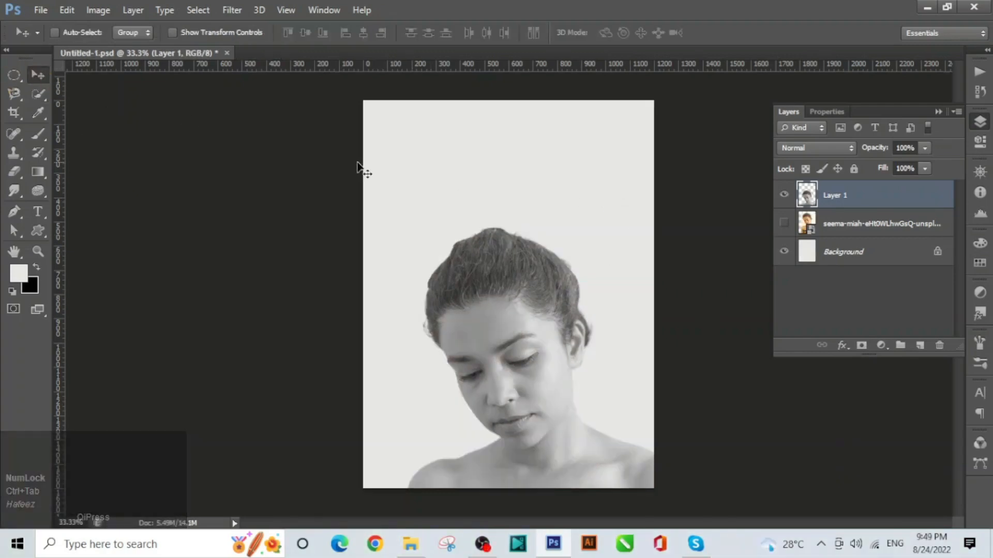
click(43, 11)
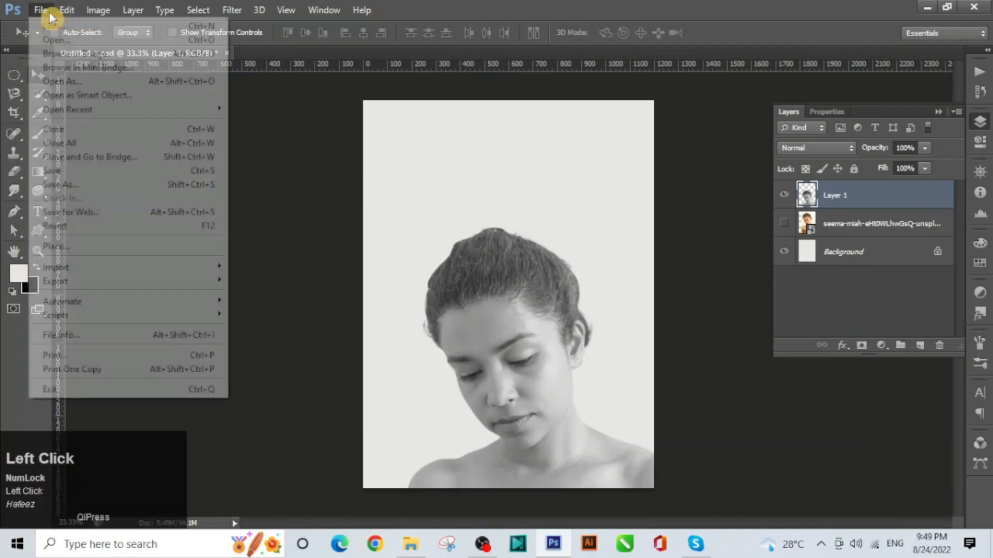
click(85, 246)
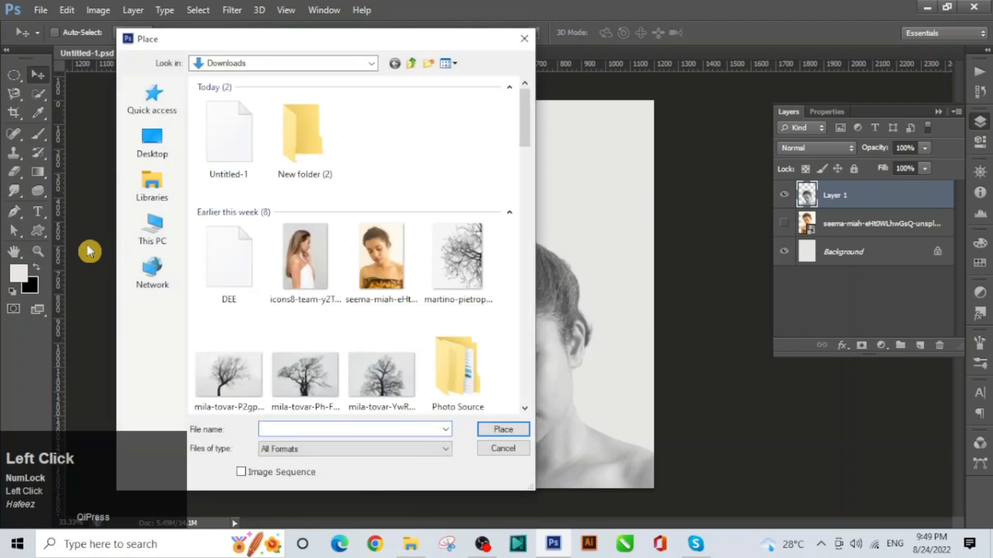
drag(528, 132, 526, 176)
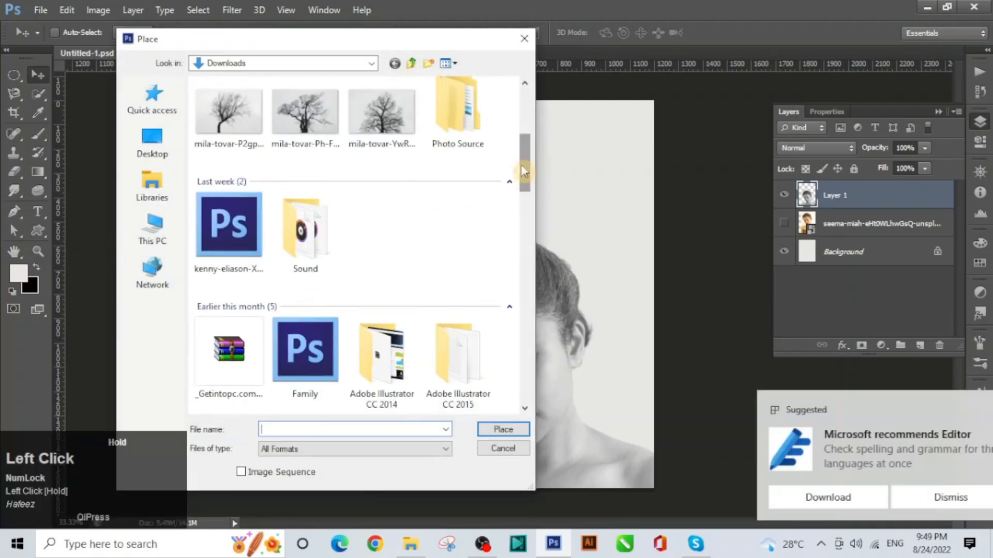
click(386, 122)
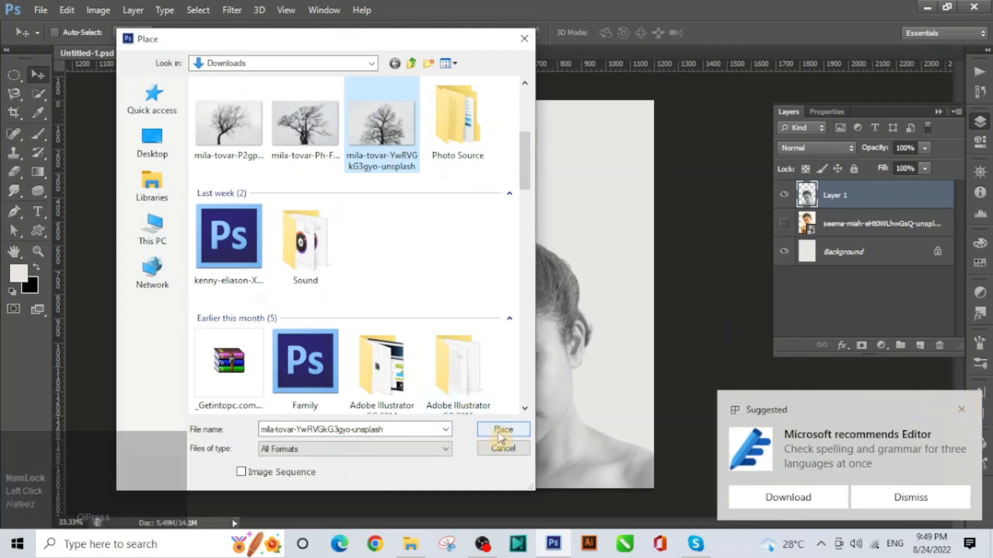
click(961, 410)
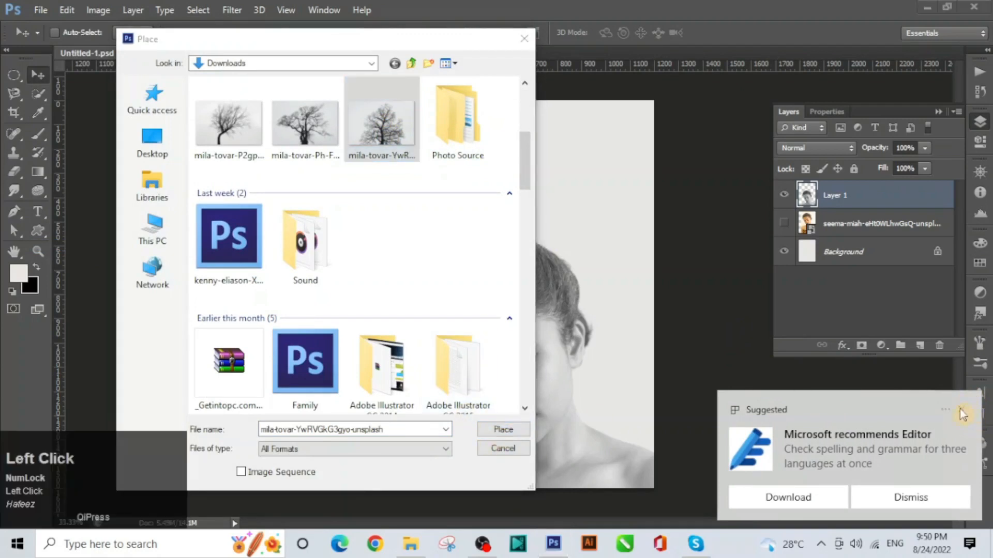
click(506, 428)
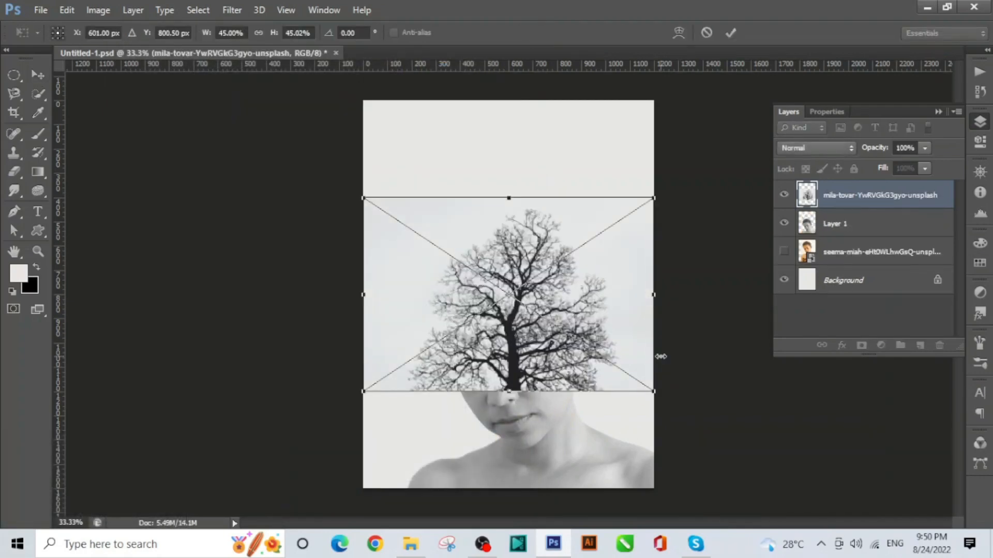
drag(654, 392, 705, 442)
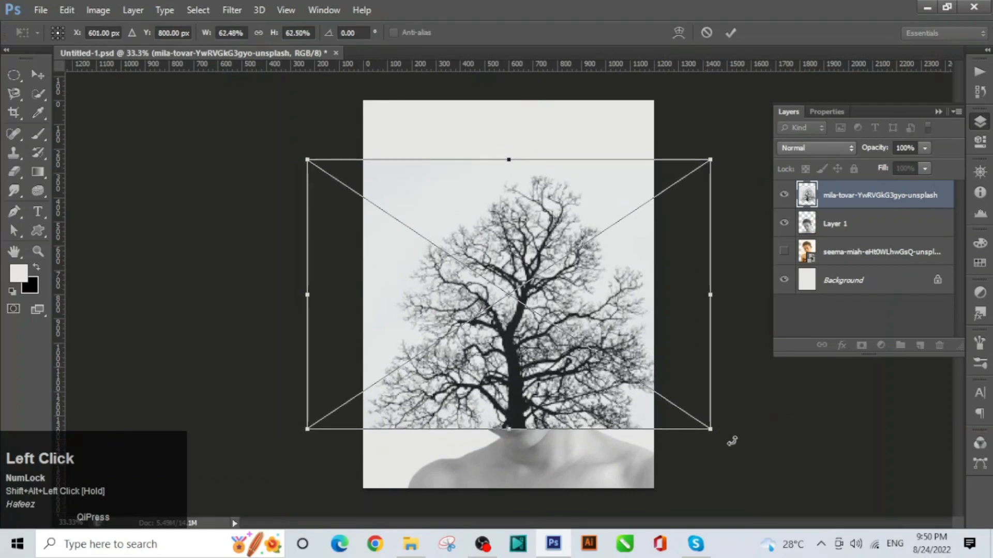
click(729, 33)
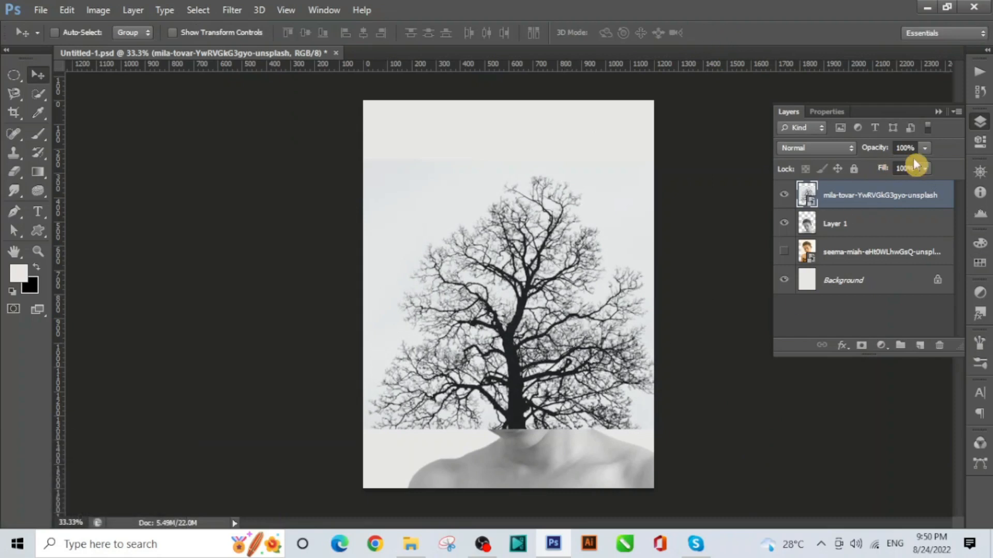
Step: Lower the tree layer's opacity to 44% and move the tree up over the woman's head, its lower edge at her eyes
click(924, 148)
drag(908, 167, 883, 164)
drag(534, 380, 527, 309)
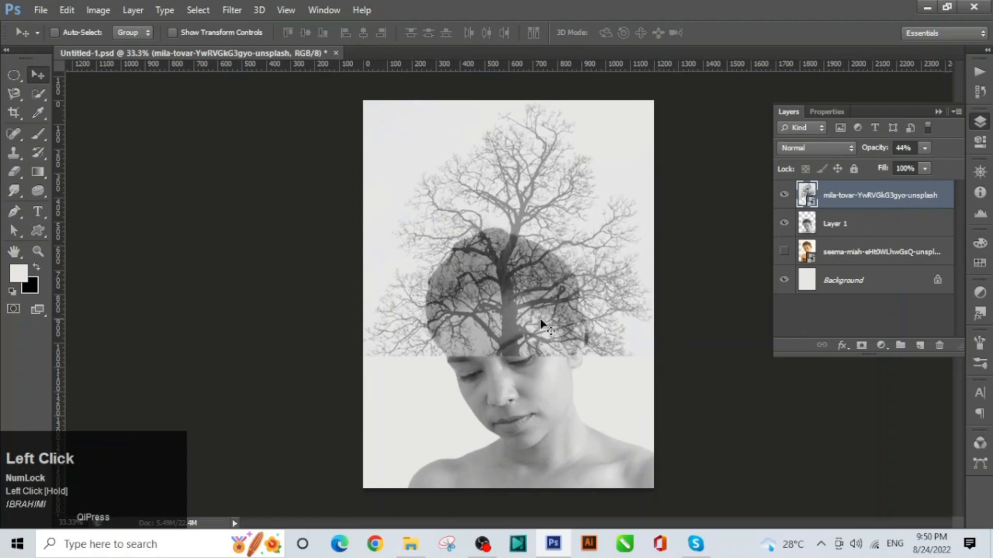
drag(533, 327, 530, 327)
Step: Set the tree layer's opacity back to 100% and rasterize the layer
click(926, 149)
drag(917, 165, 960, 172)
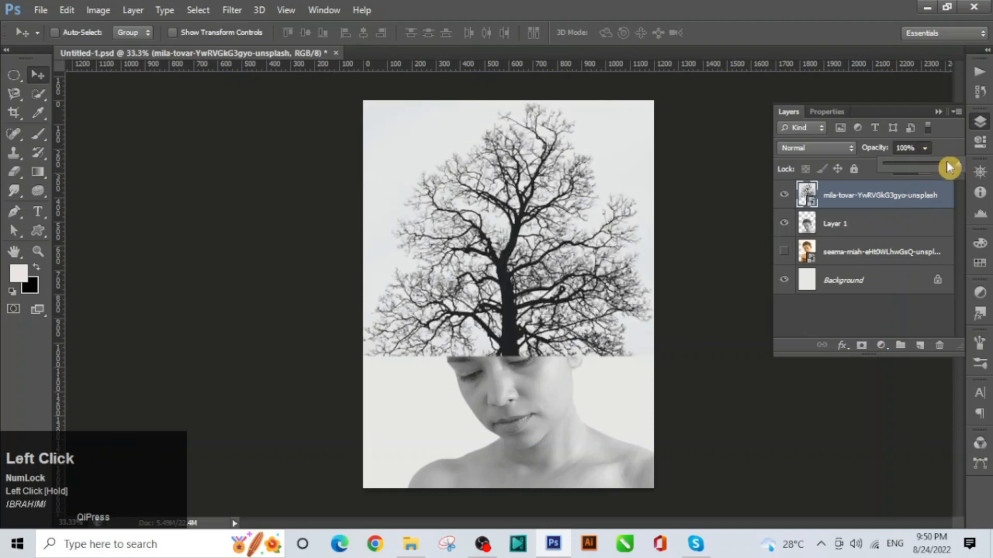
click(949, 152)
right_click(897, 197)
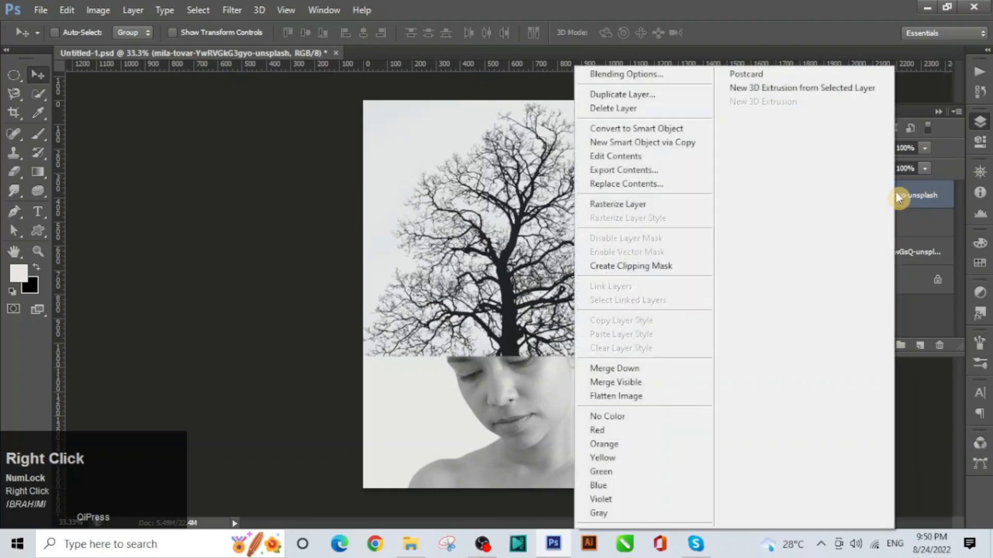
click(675, 206)
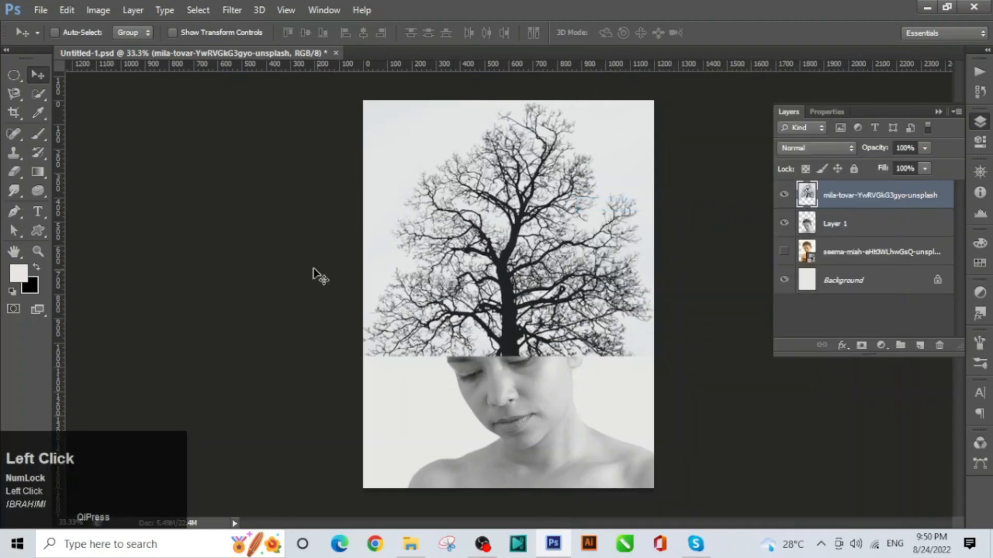
Step: Desaturate the rasterized tree layer
click(99, 11)
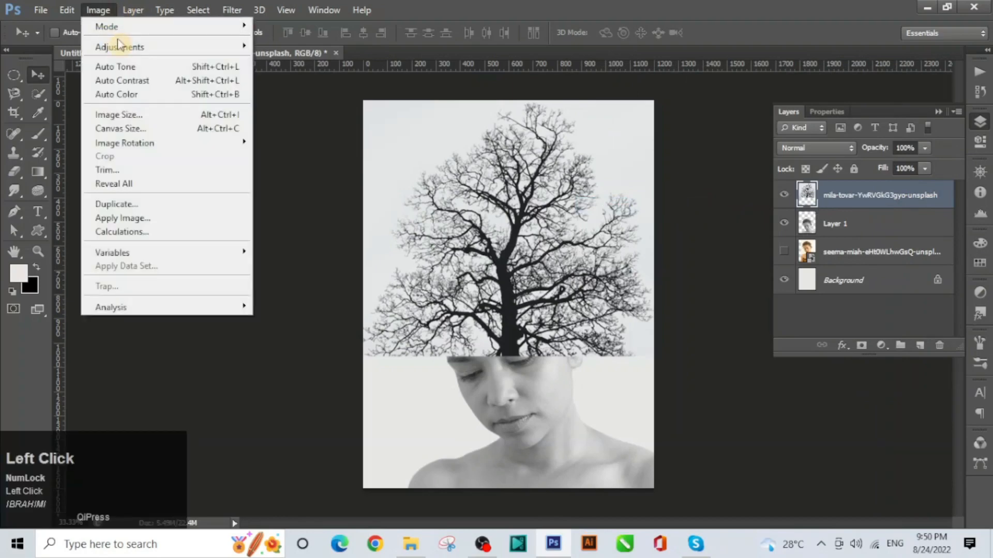
mouse_move(115, 47)
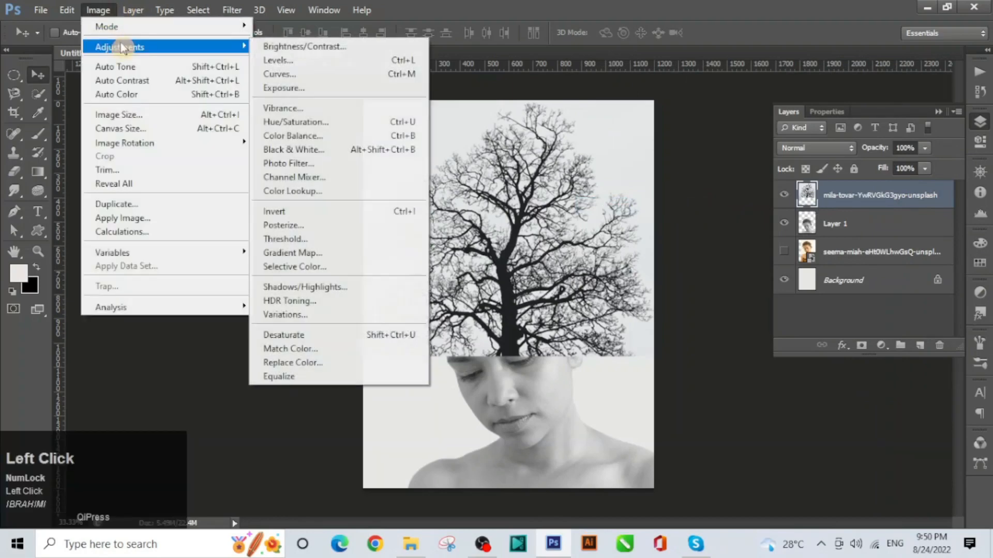
click(347, 339)
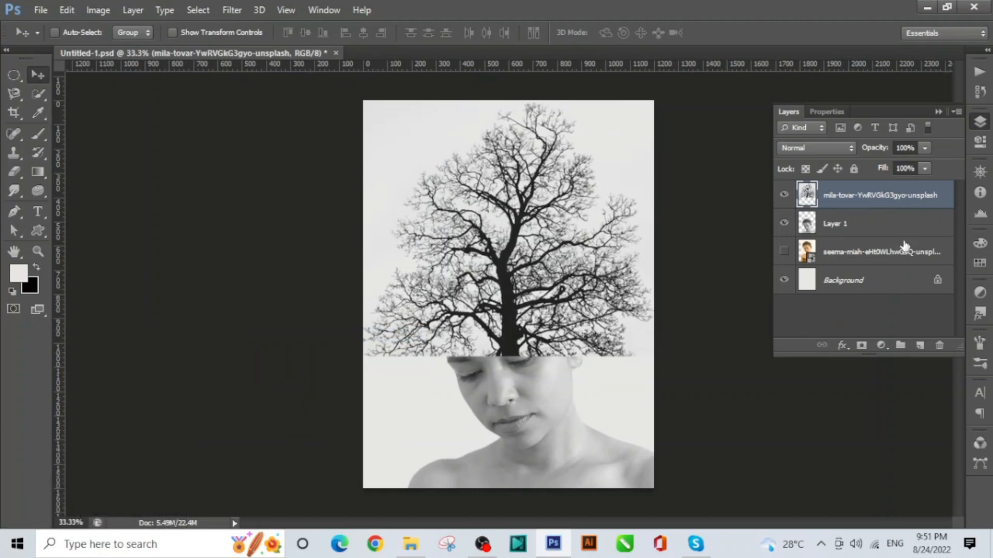
Step: Load the woman's outline from Layer 1 as a selection and add it as a layer mask to the tree layer
click(918, 200)
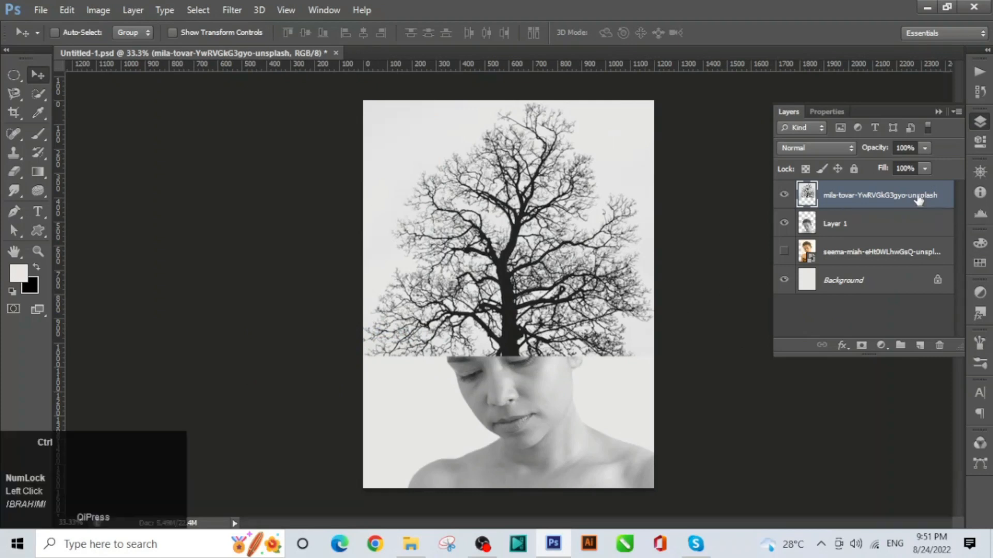
key(ctrl+space)
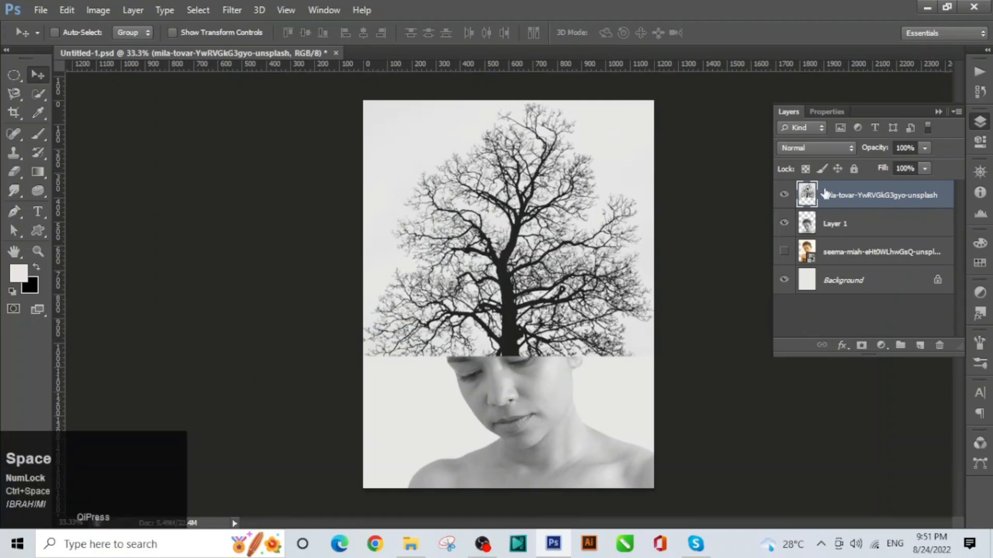
click(808, 195)
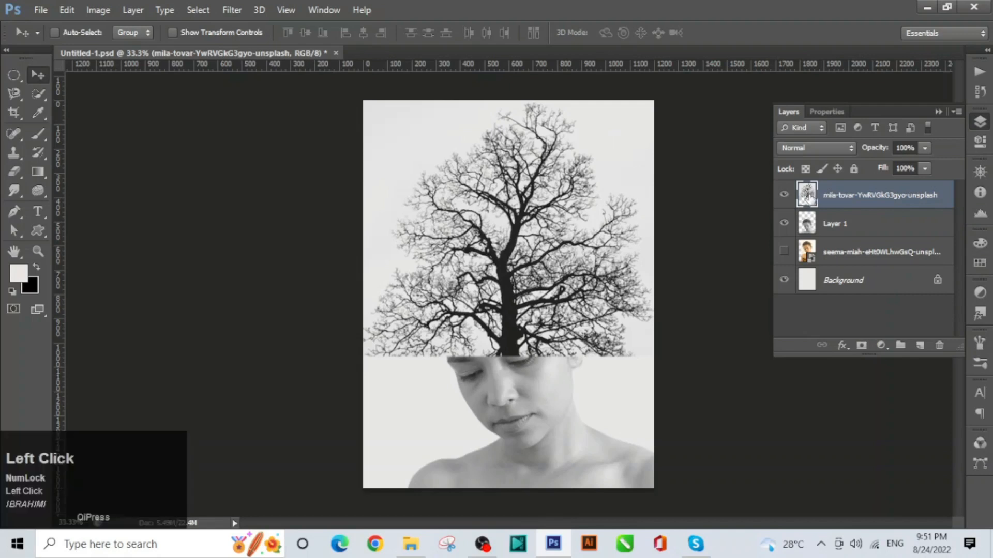
ctrl+click(807, 227)
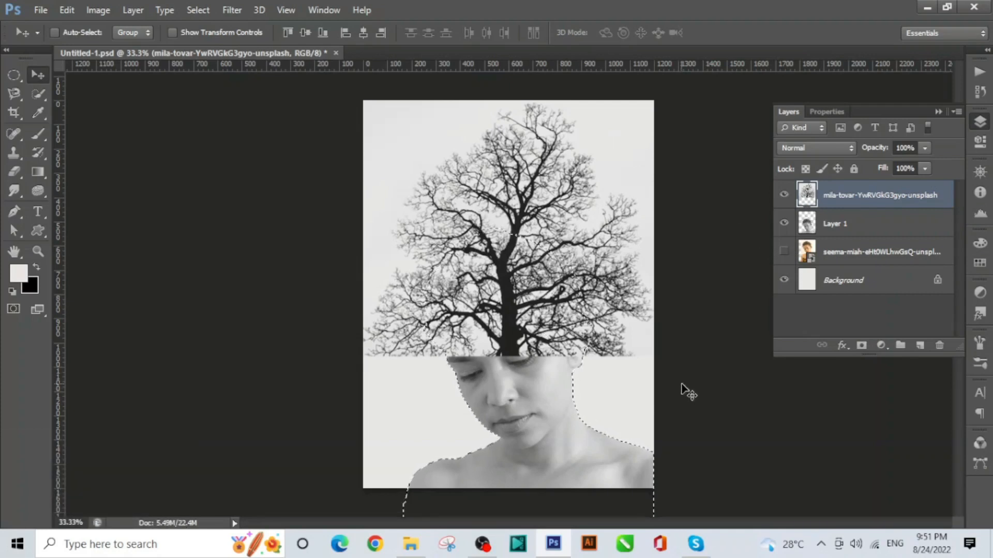
click(862, 345)
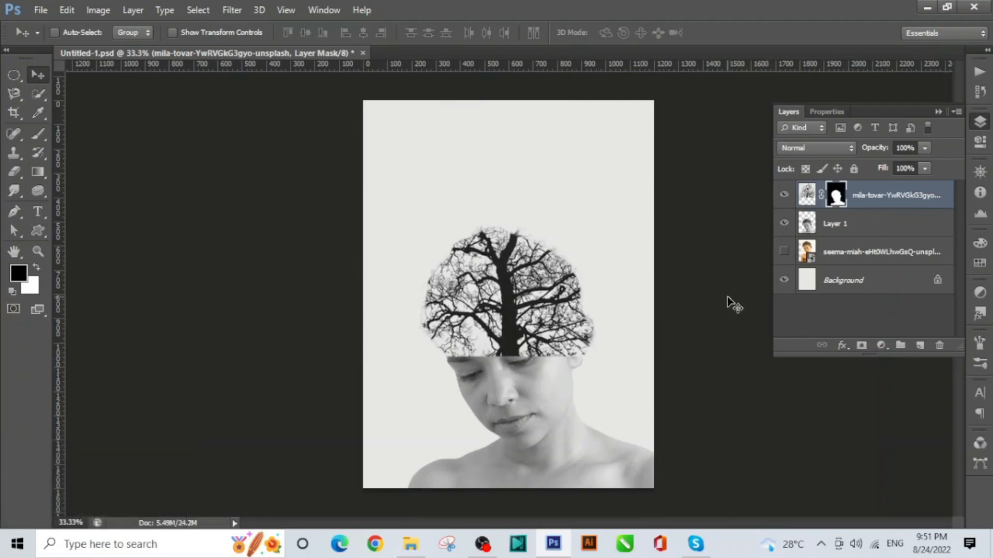
key(ctrl+space)
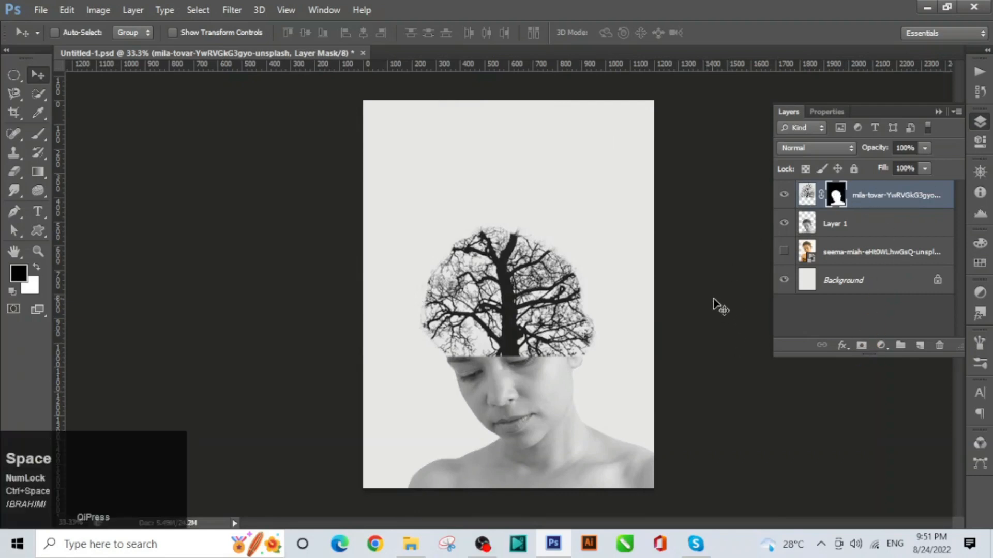
Step: Duplicate Layer 1 and move the copy above the masked tree layer
click(881, 224)
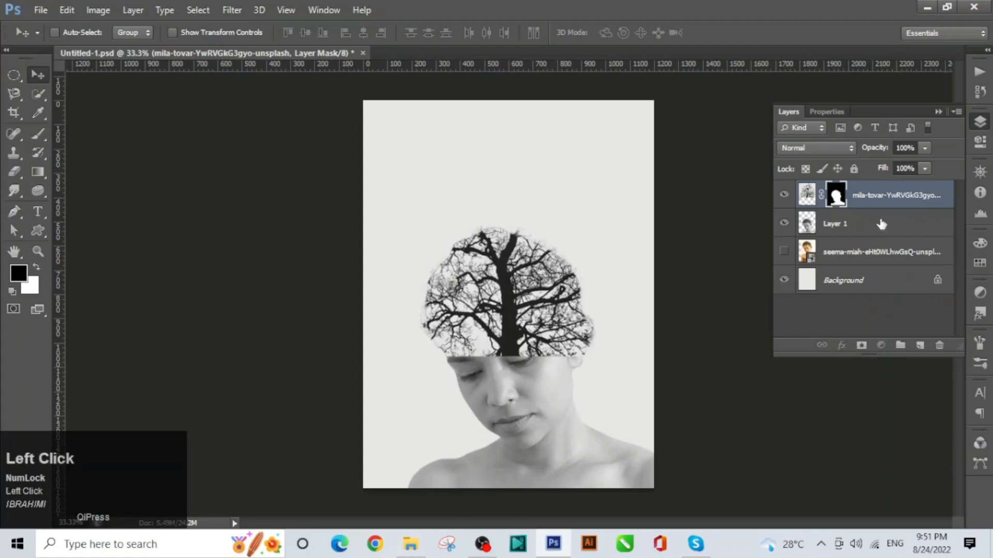
key(ctrl)
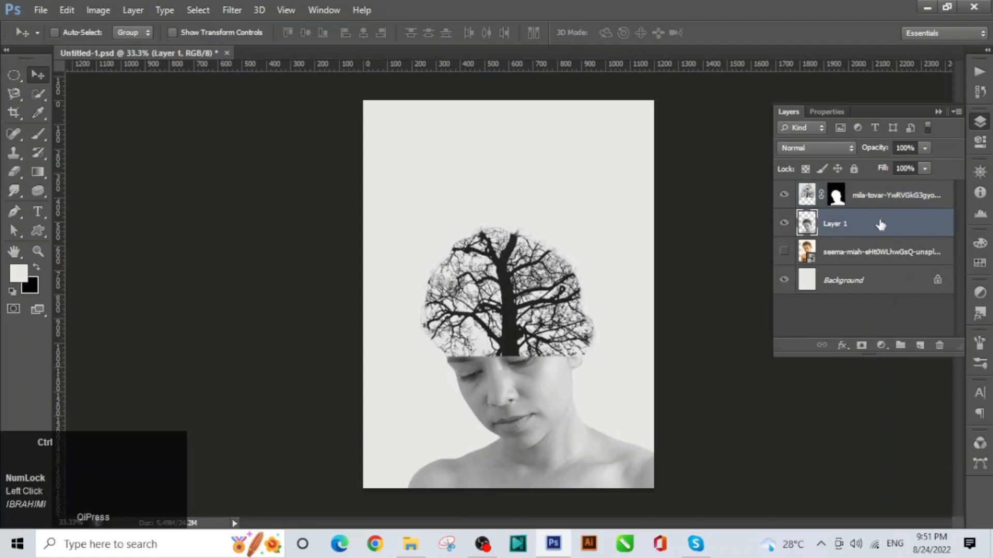
key(ctrl+j)
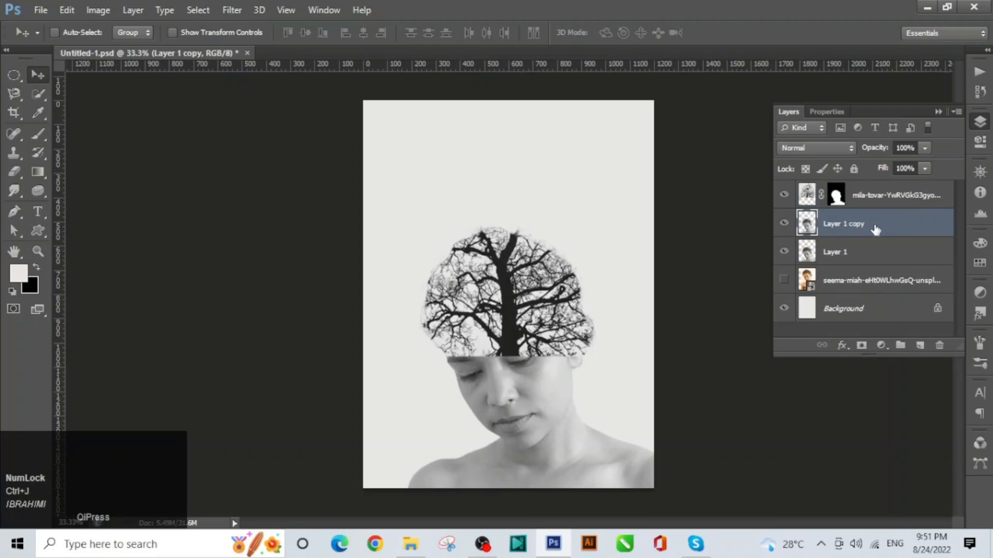
drag(875, 229, 875, 195)
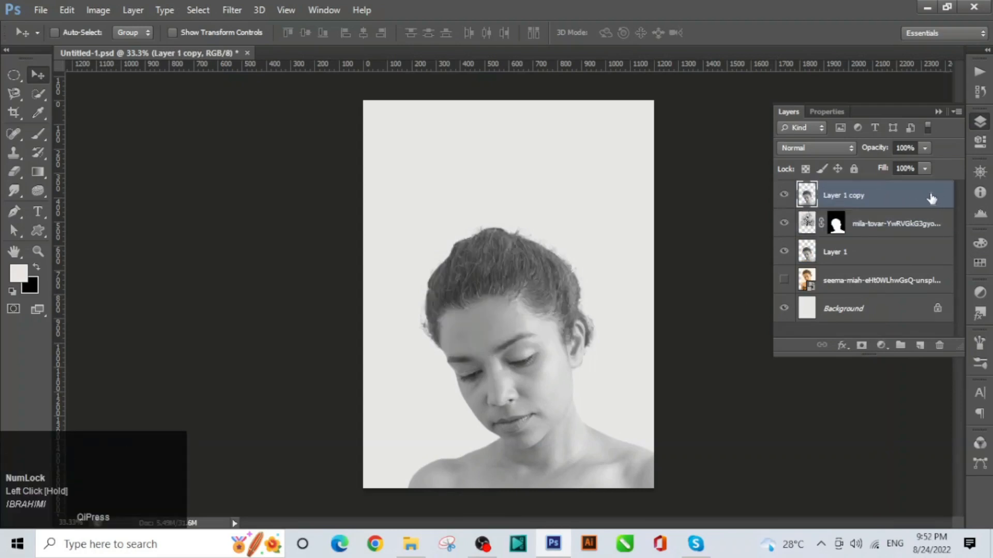
Step: Set the blend mode of the duplicated portrait layer to Lighten
key(ctrl+space)
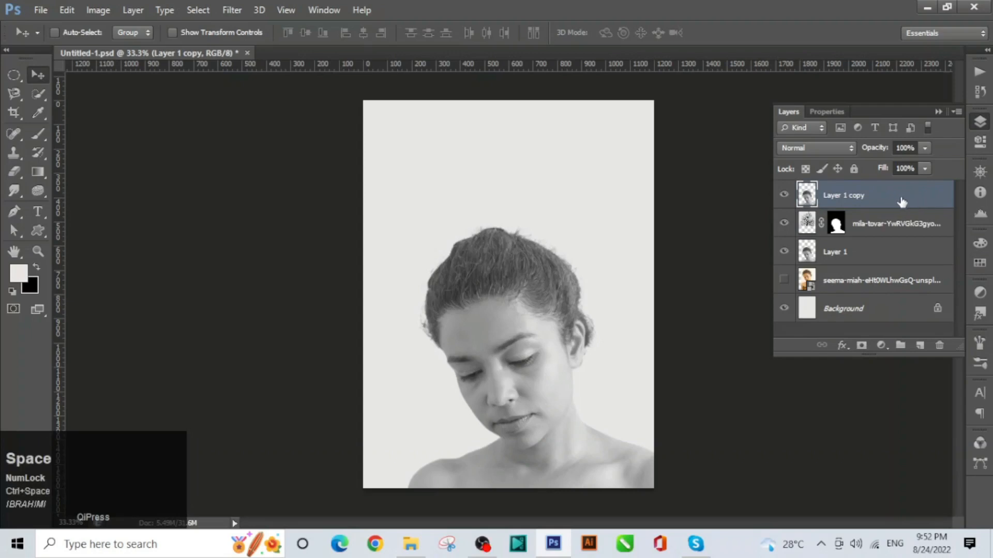
click(826, 147)
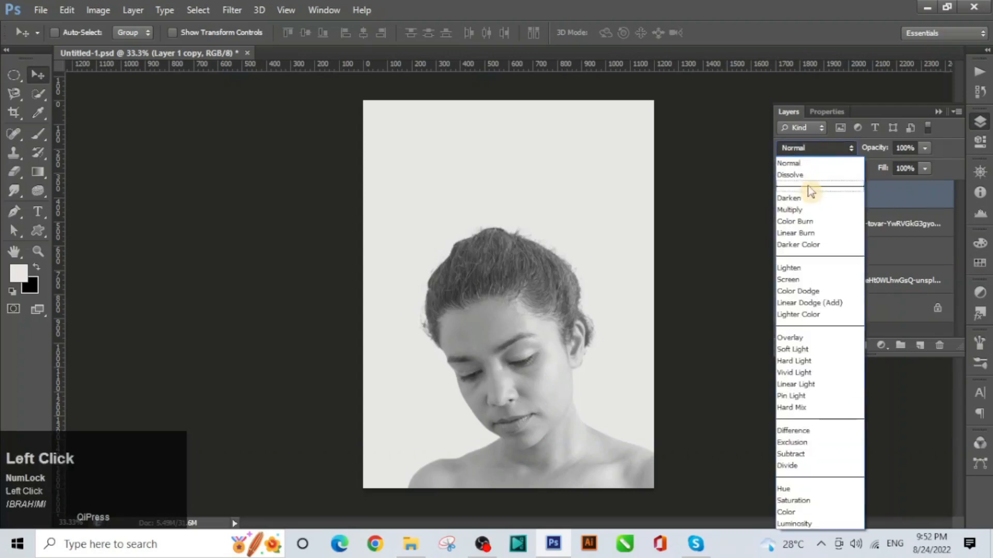
click(798, 268)
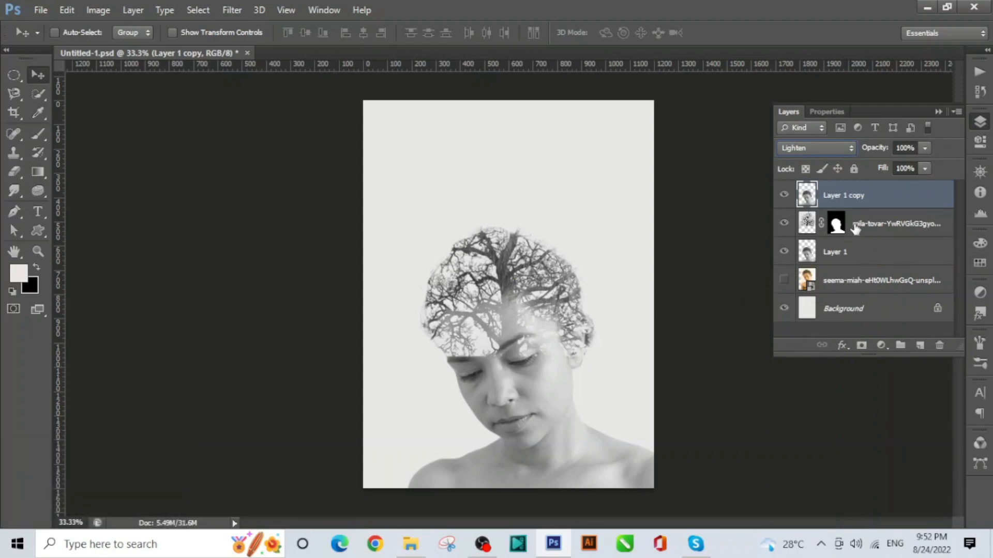
Step: Mask the tree off the woman's face and forehead by erasing on the tree layer's mask with a 135 px Eraser and black background colour
click(839, 225)
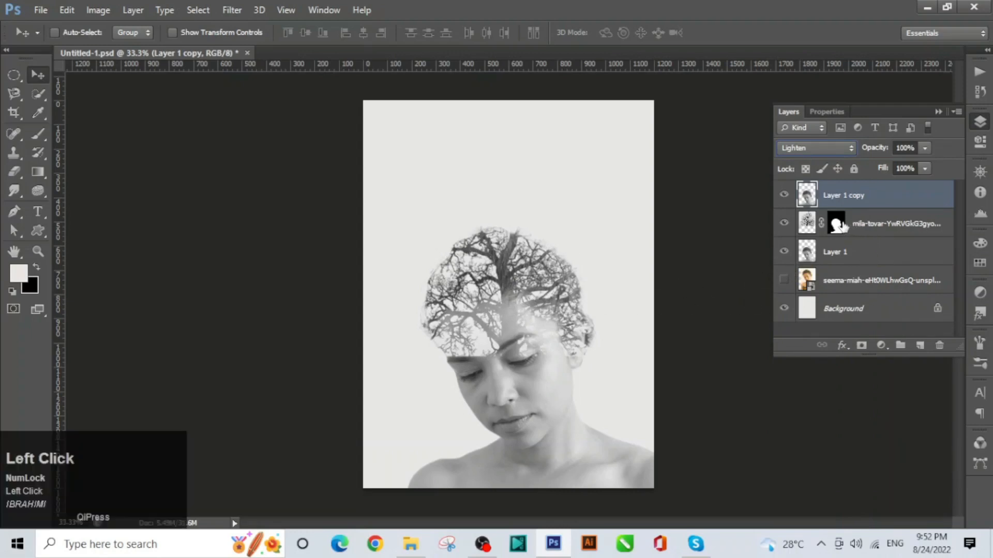
click(890, 224)
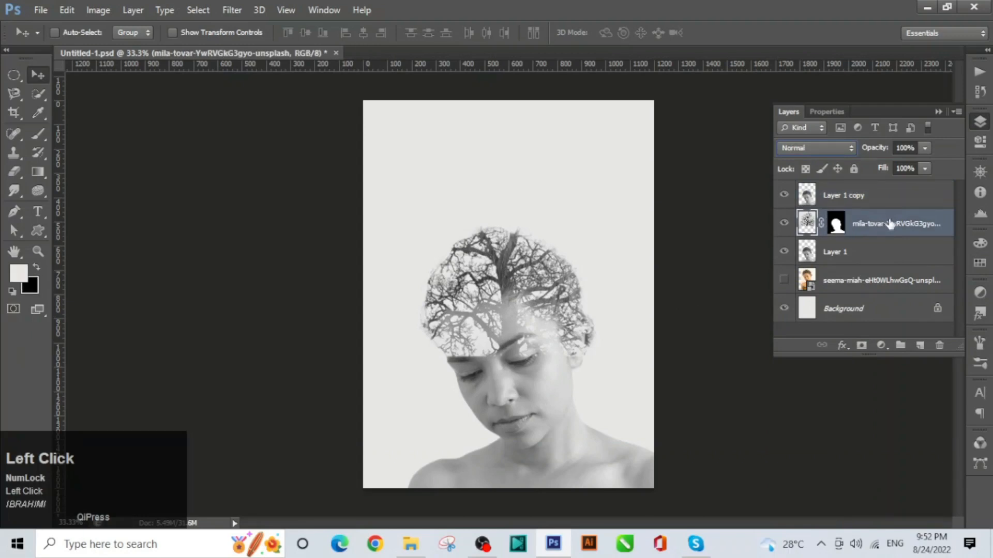
key(ctrl+space)
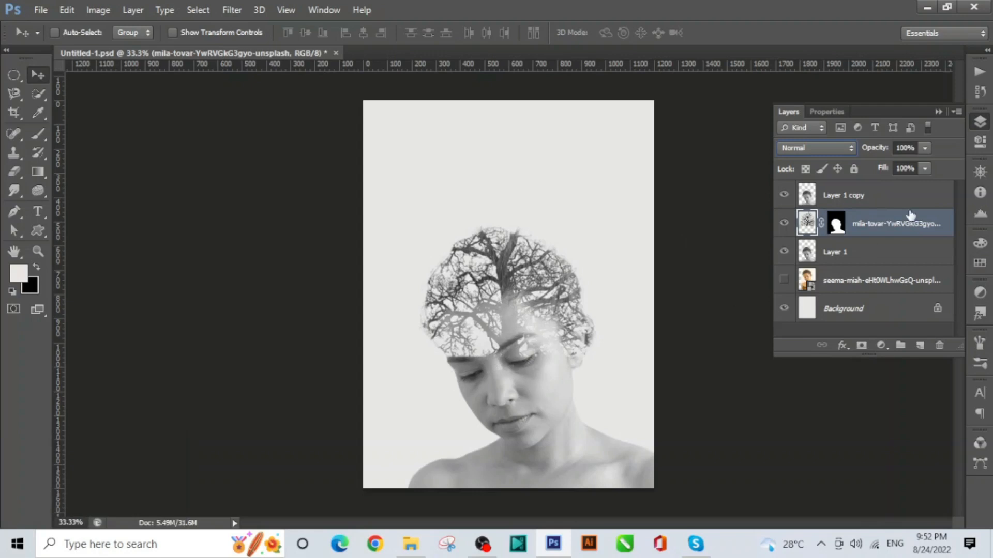
click(837, 226)
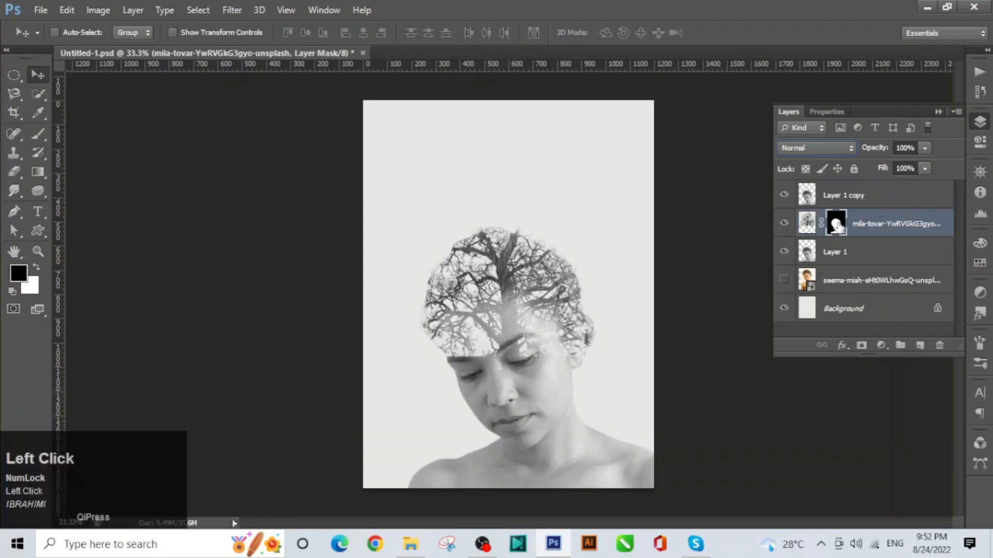
click(16, 179)
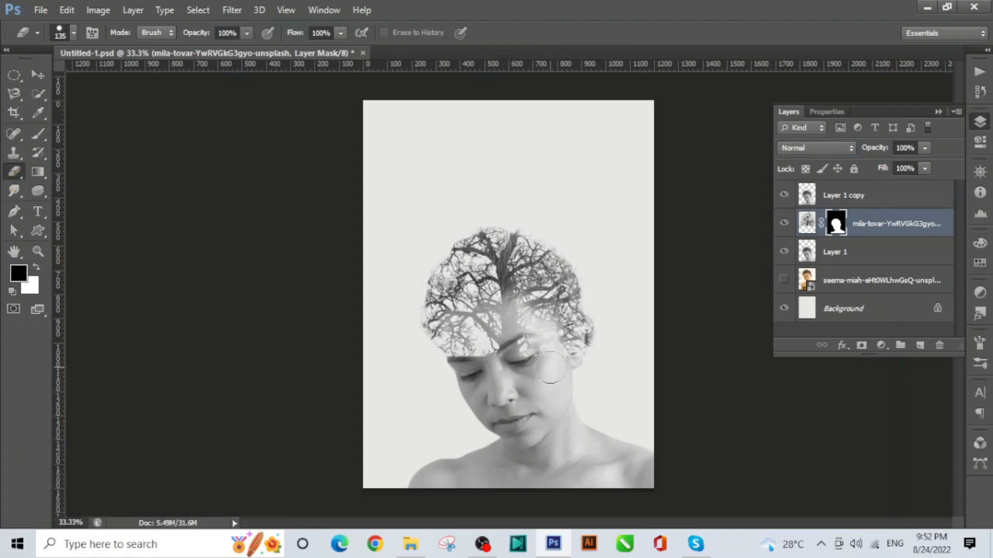
mouse_move(550, 367)
mouse_down()
mouse_move(528, 337)
mouse_move(549, 361)
mouse_up()
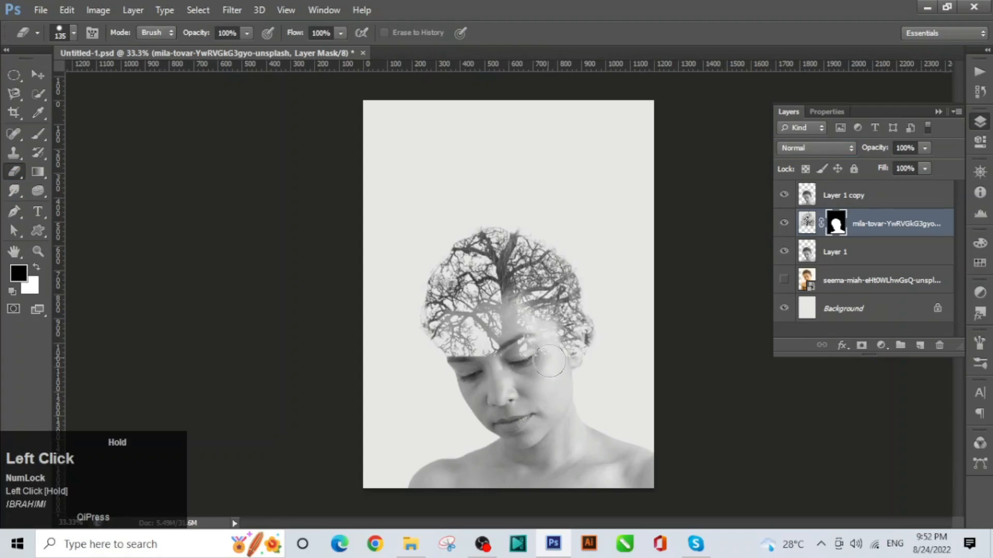
click(36, 268)
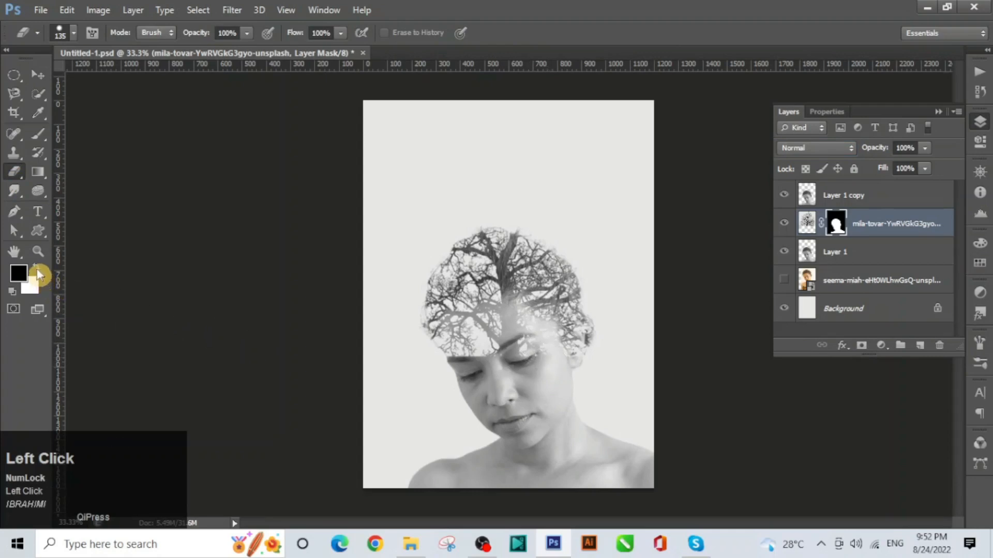
mouse_move(548, 357)
mouse_down()
mouse_move(522, 329)
mouse_move(494, 331)
mouse_move(462, 353)
mouse_move(483, 331)
mouse_move(513, 326)
mouse_up()
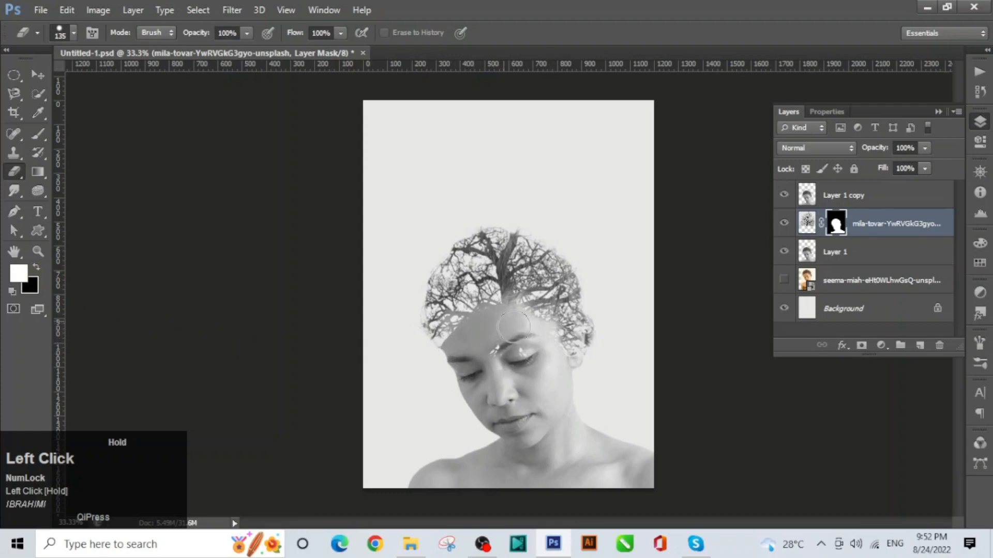
mouse_move(557, 373)
mouse_down()
mouse_move(510, 349)
mouse_move(495, 358)
mouse_move(492, 379)
mouse_move(460, 367)
mouse_move(468, 328)
mouse_move(485, 319)
mouse_move(466, 322)
mouse_move(455, 342)
mouse_move(462, 329)
mouse_move(512, 324)
mouse_up()
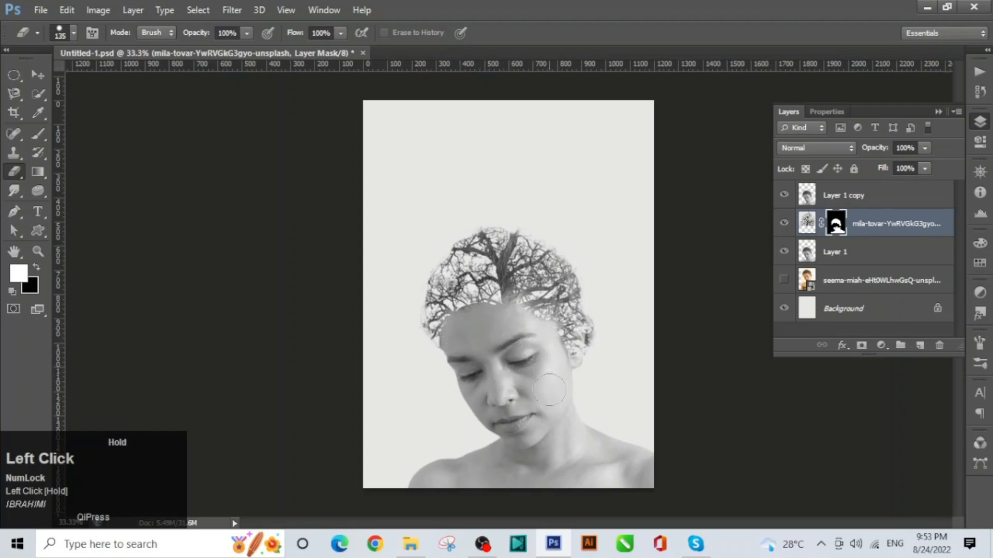
drag(509, 344, 509, 345)
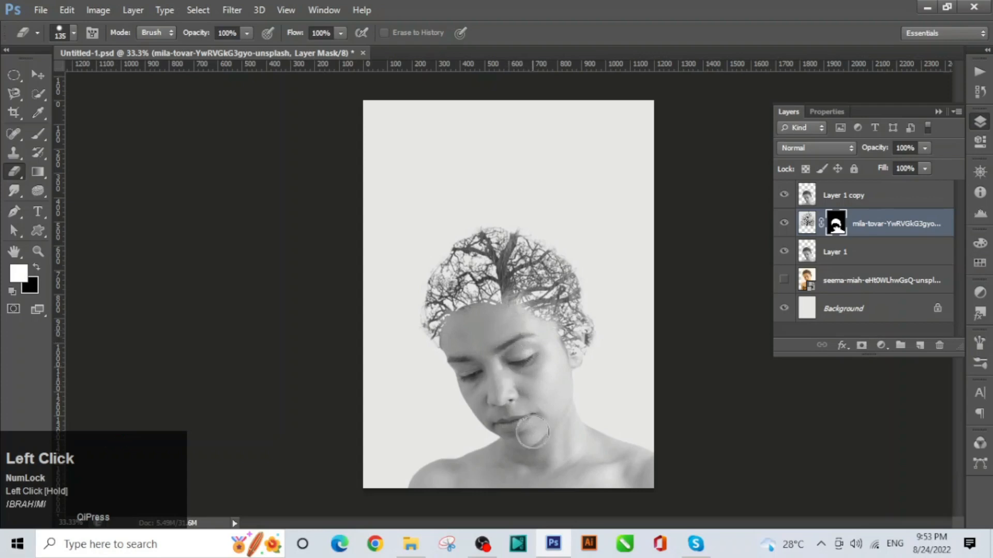
click(37, 75)
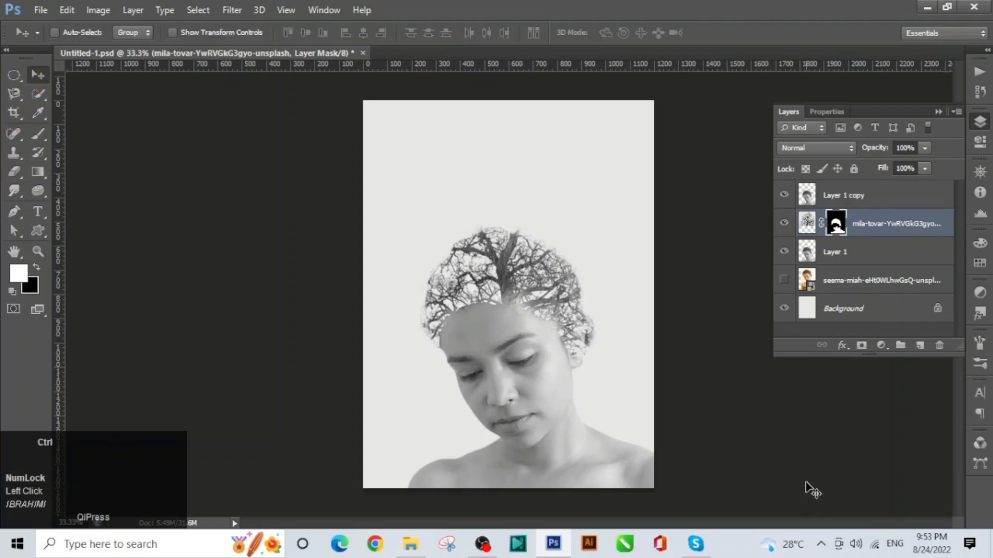
Step: Duplicate the masked tree layer and delete the layer mask from the copy
key(ctrl+space)
click(878, 227)
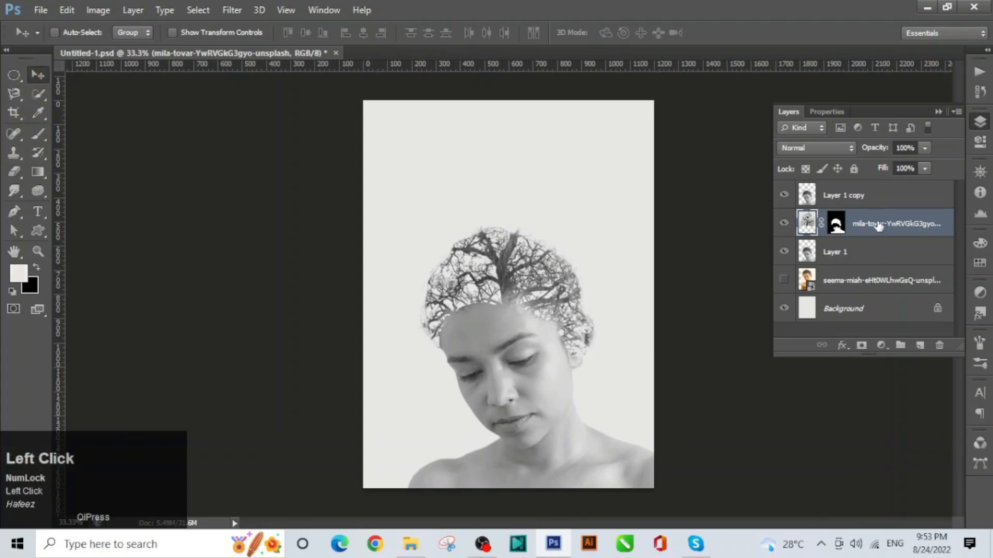
key(ctrl+j)
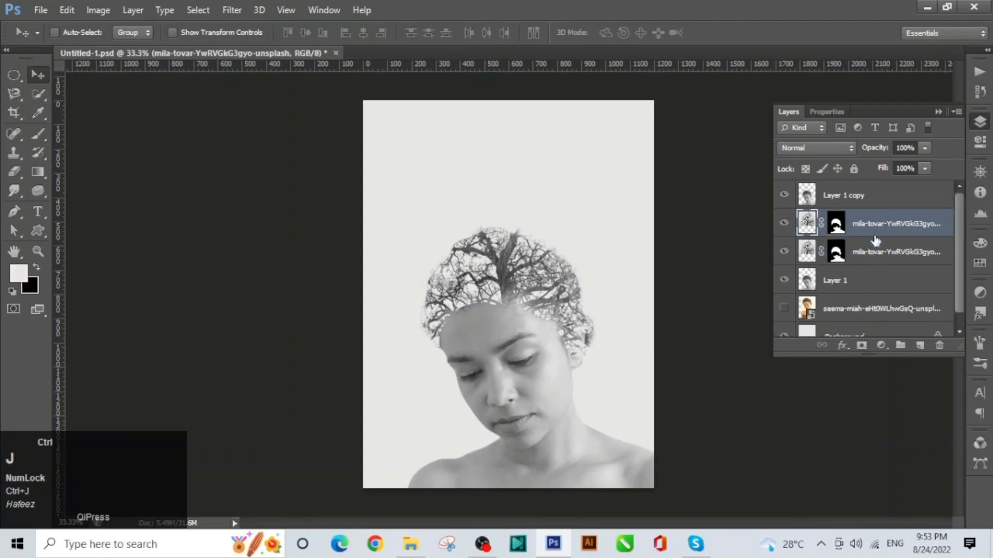
click(835, 224)
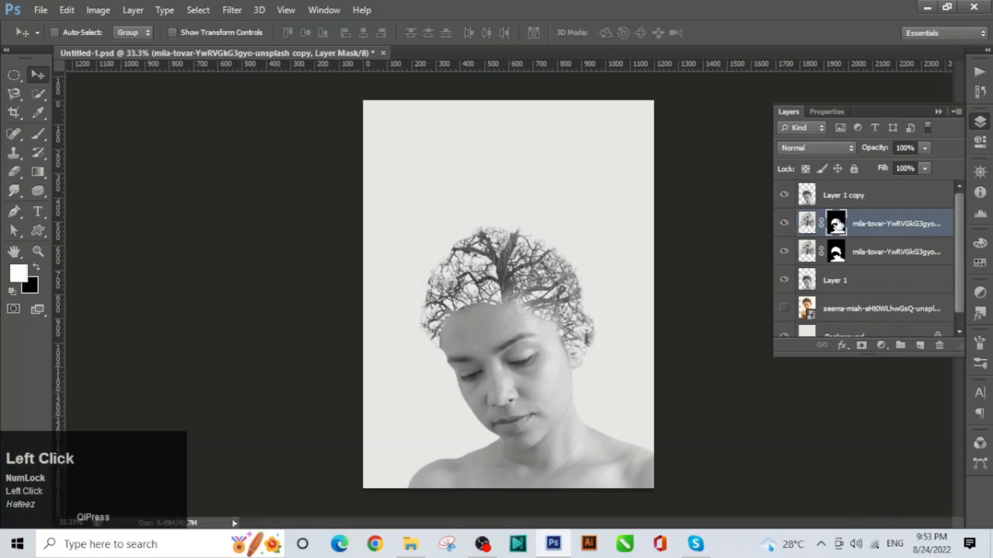
right_click(836, 223)
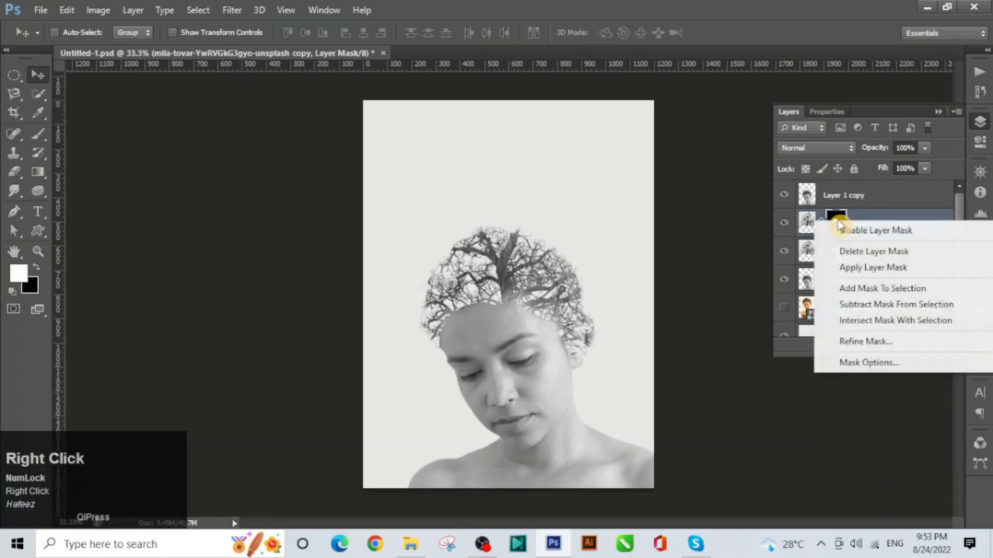
click(860, 253)
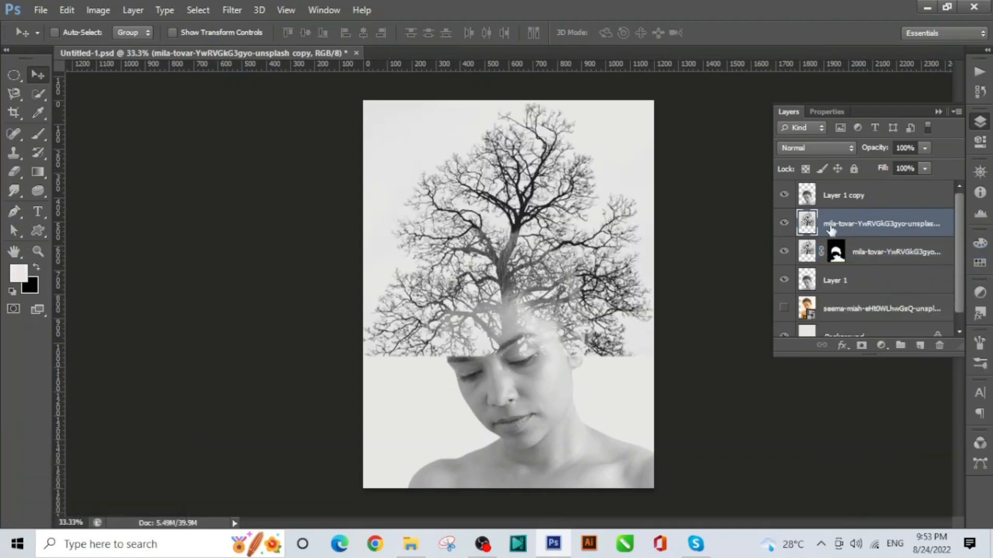
Step: Fill the Background layer with the light grey foreground colour, hiding the unmasked tree copy only while doing so
click(37, 115)
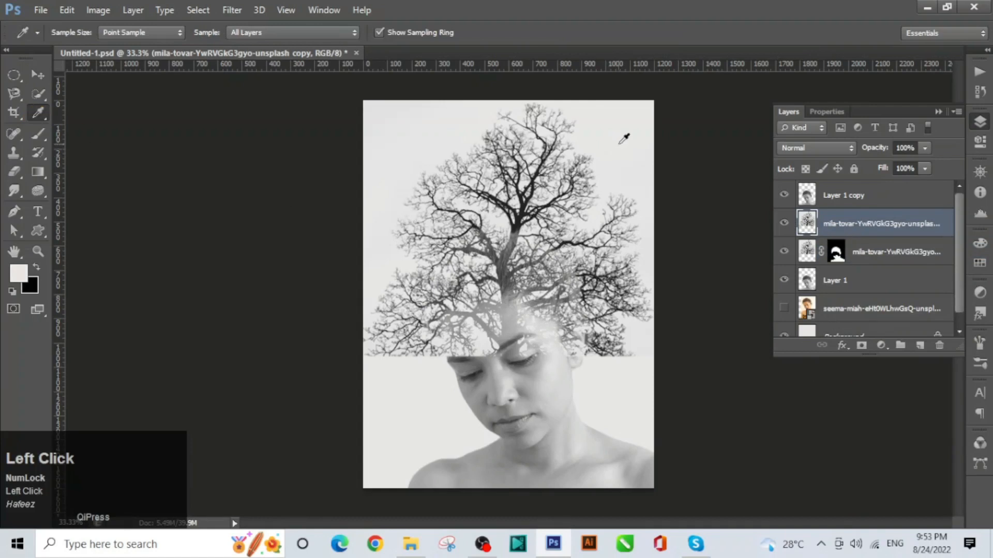
click(783, 223)
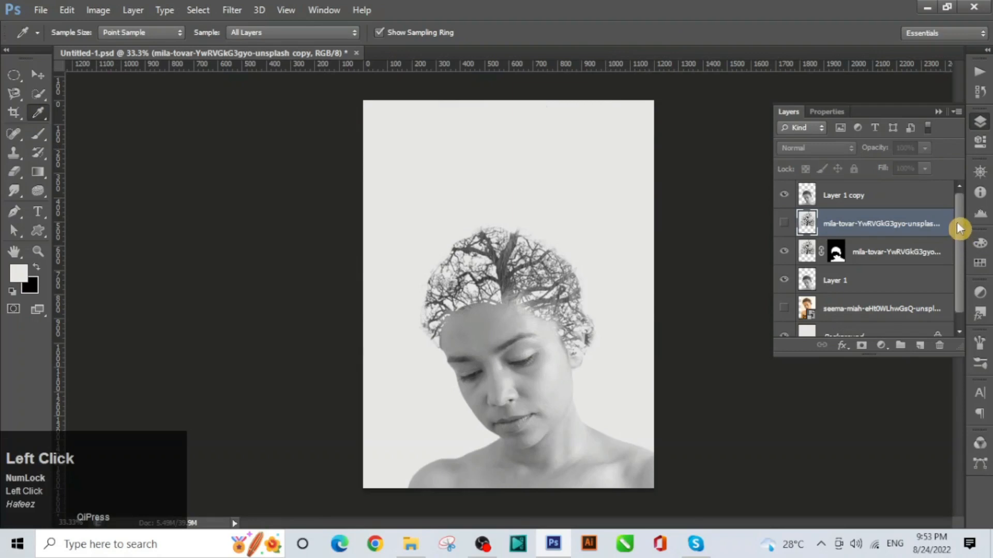
drag(958, 228, 959, 242)
click(850, 323)
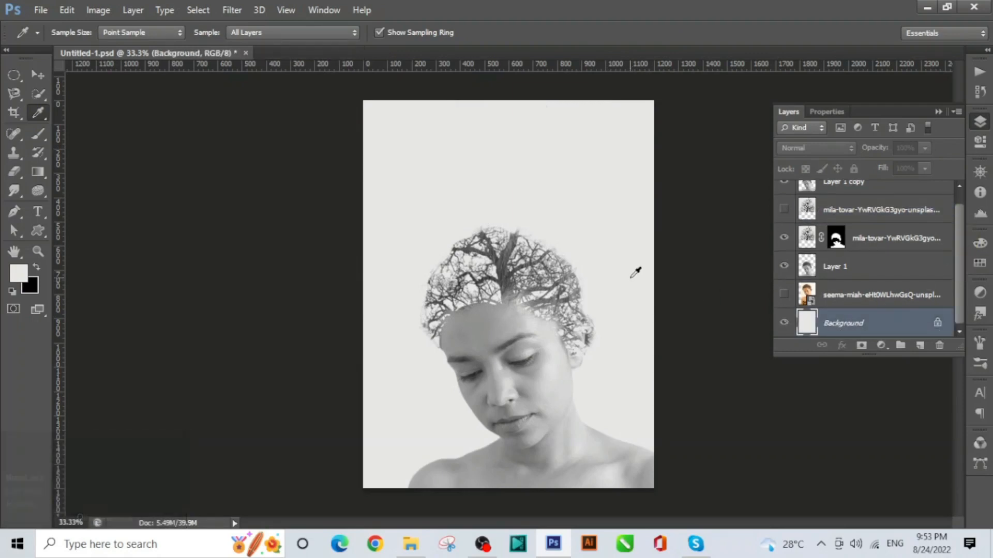
key(alt+BackSpace)
click(784, 209)
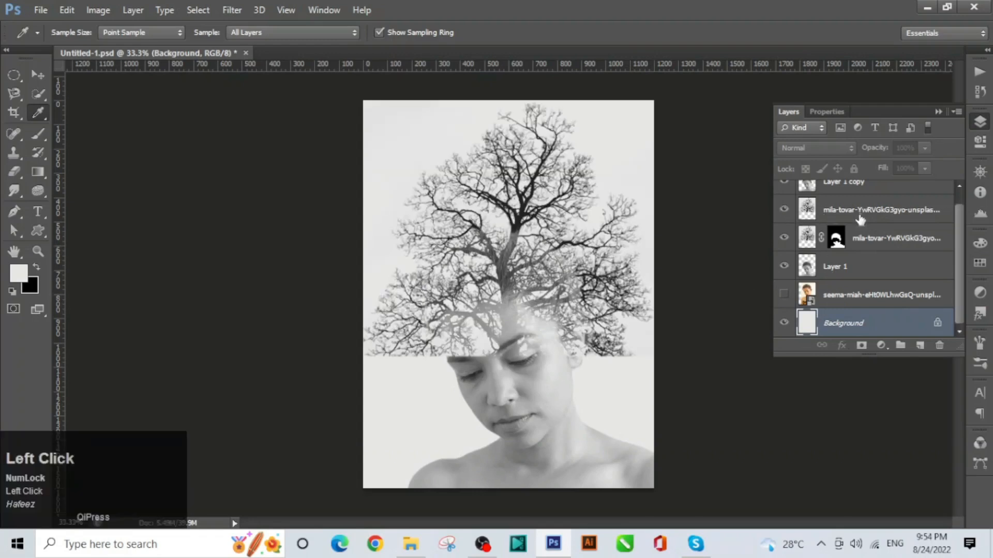
Step: Add a black, hide-all layer mask to the duplicated tree layer
scroll(860, 221, up, 1)
click(851, 225)
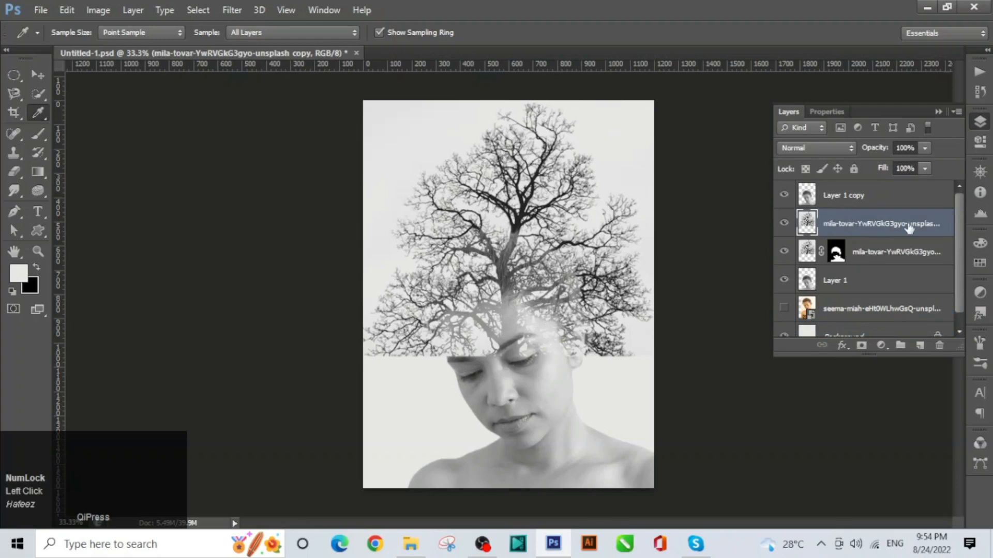
key(ctrl+space)
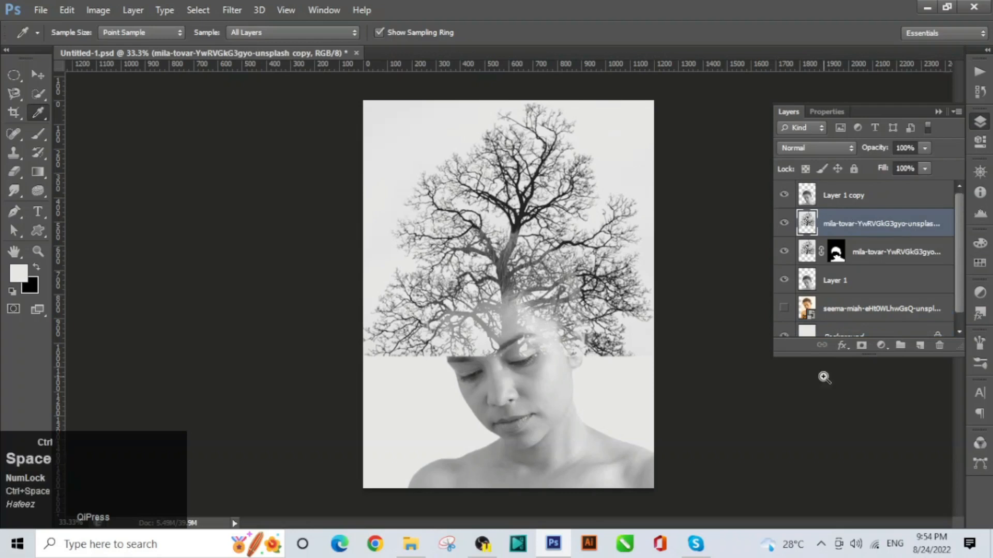
click(813, 226)
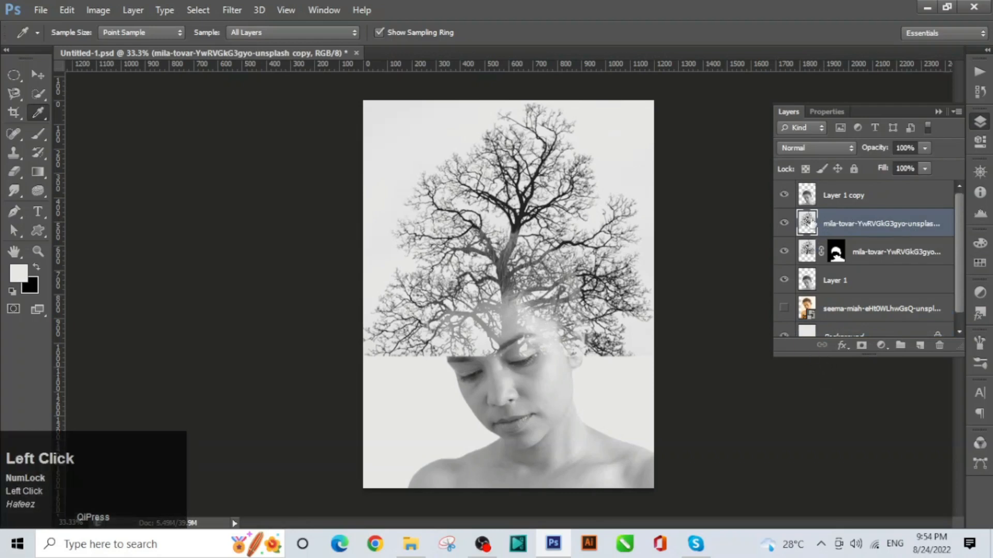
key(alt)
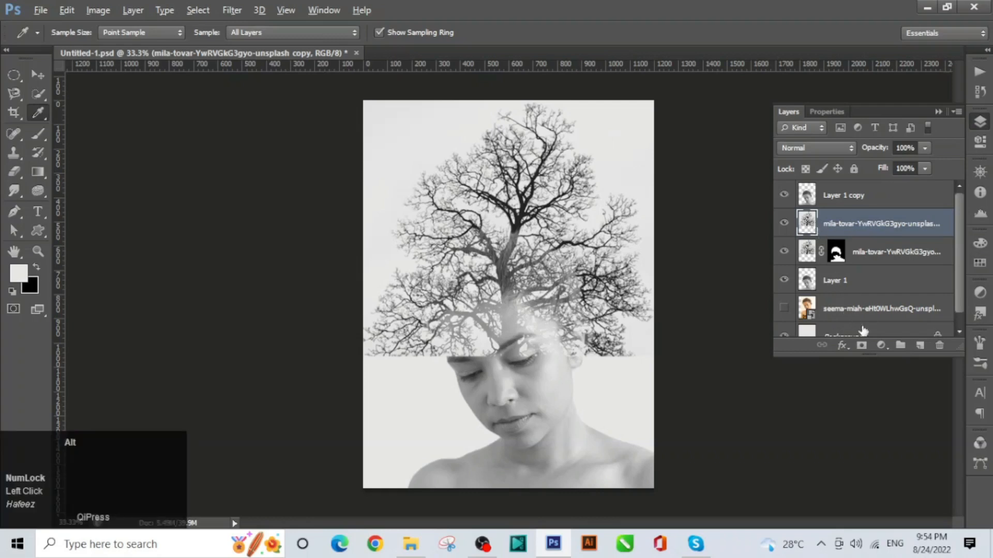
alt+click(861, 350)
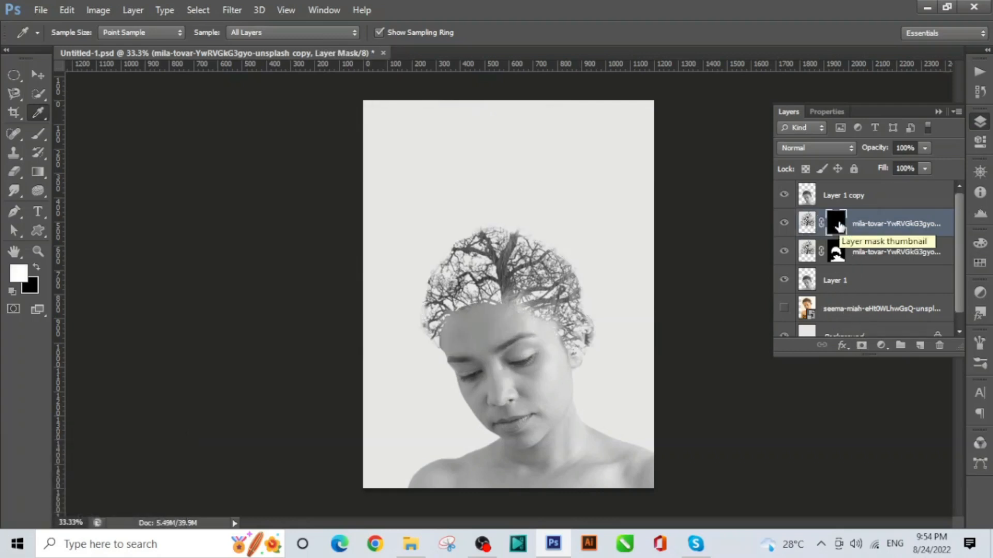
Step: Paint white on the tree copy's mask with a 160 px Brush to reveal the branches above and around the woman's head
click(878, 224)
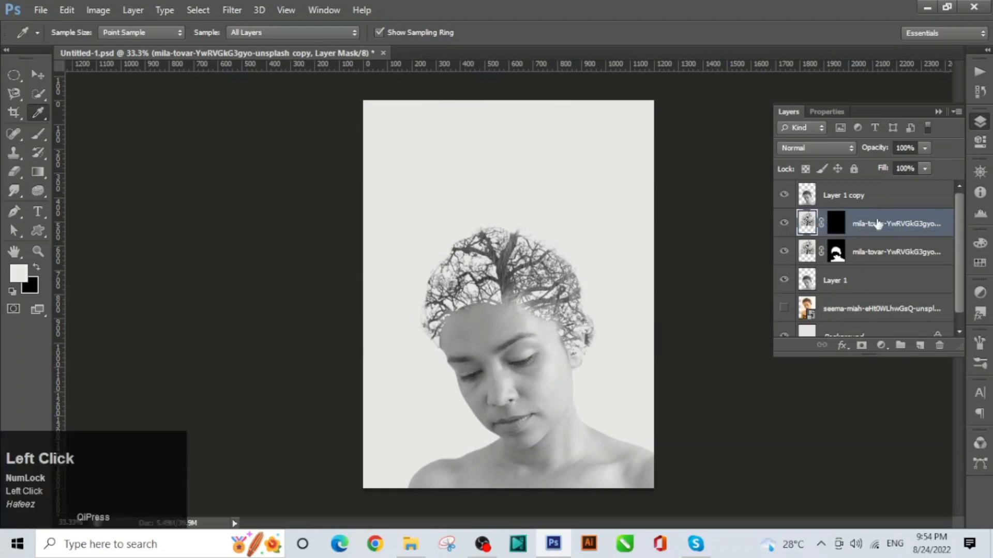
key(ctrl+space)
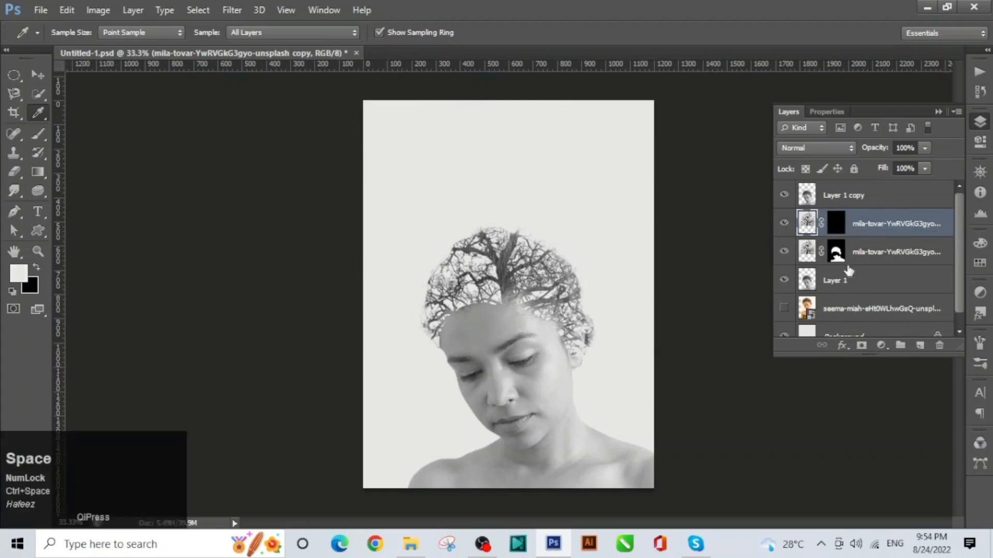
click(836, 229)
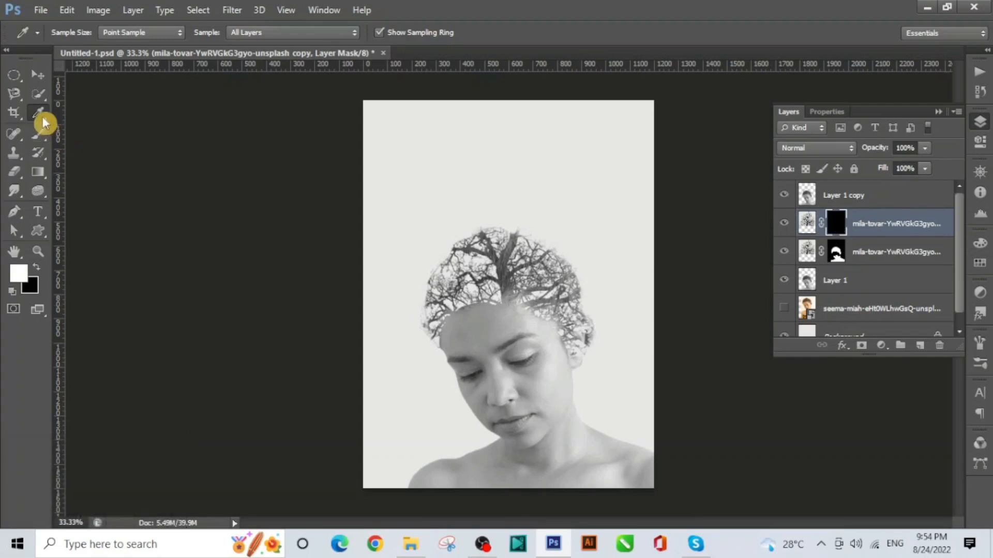
click(40, 133)
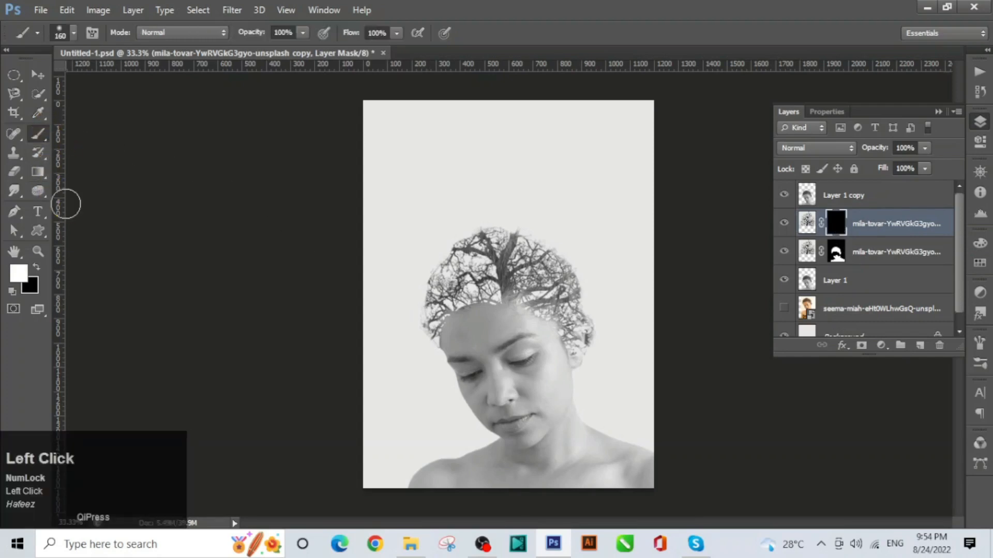
mouse_move(595, 284)
mouse_down()
mouse_move(584, 257)
mouse_move(536, 231)
mouse_move(597, 274)
mouse_move(596, 313)
mouse_move(585, 325)
mouse_move(592, 337)
mouse_move(639, 281)
mouse_move(594, 232)
mouse_move(585, 204)
mouse_move(640, 272)
mouse_move(614, 195)
mouse_move(599, 187)
mouse_move(586, 237)
mouse_move(553, 163)
mouse_move(493, 232)
mouse_move(538, 140)
mouse_move(533, 116)
mouse_move(632, 235)
mouse_move(630, 246)
mouse_move(532, 106)
mouse_move(509, 129)
mouse_move(470, 214)
mouse_move(462, 217)
mouse_move(467, 191)
mouse_move(506, 107)
mouse_move(408, 246)
mouse_move(446, 154)
mouse_move(500, 111)
mouse_up()
mouse_move(392, 233)
mouse_down()
mouse_move(404, 300)
mouse_move(418, 323)
mouse_move(378, 288)
mouse_move(478, 254)
mouse_move(402, 213)
mouse_move(517, 210)
mouse_move(433, 257)
mouse_up()
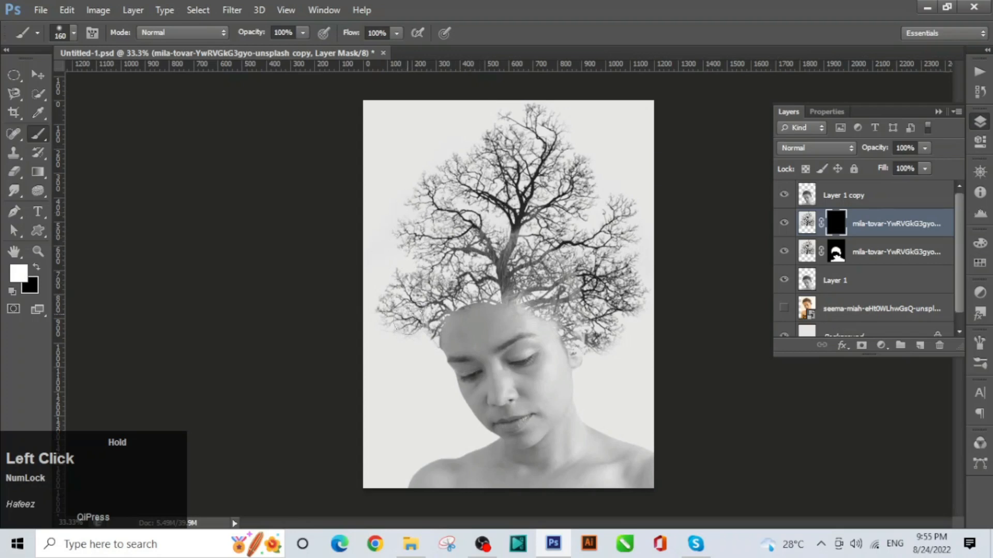
mouse_move(408, 329)
mouse_down()
mouse_move(375, 310)
mouse_move(399, 339)
mouse_move(432, 279)
mouse_up()
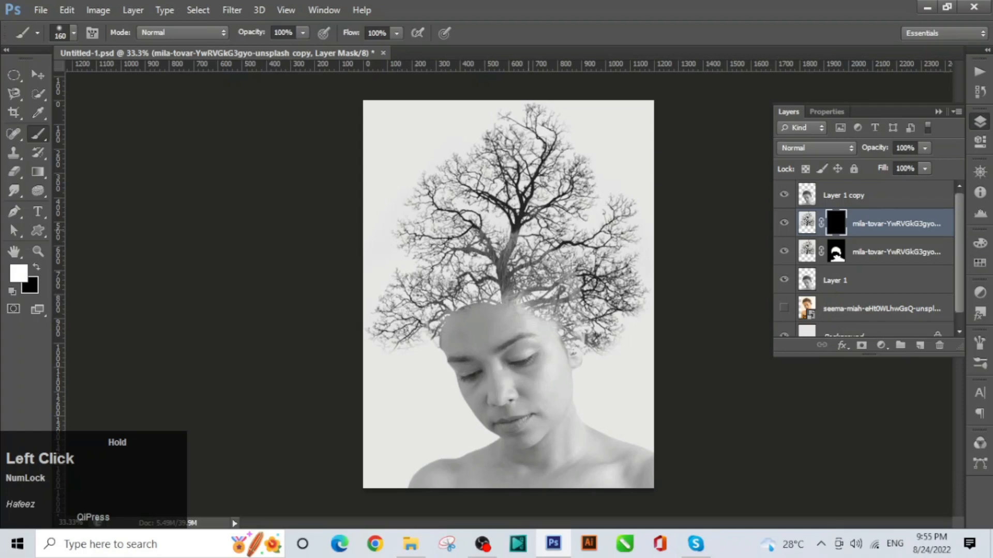
mouse_move(593, 313)
mouse_down()
mouse_move(549, 246)
mouse_move(520, 286)
mouse_move(557, 313)
mouse_up()
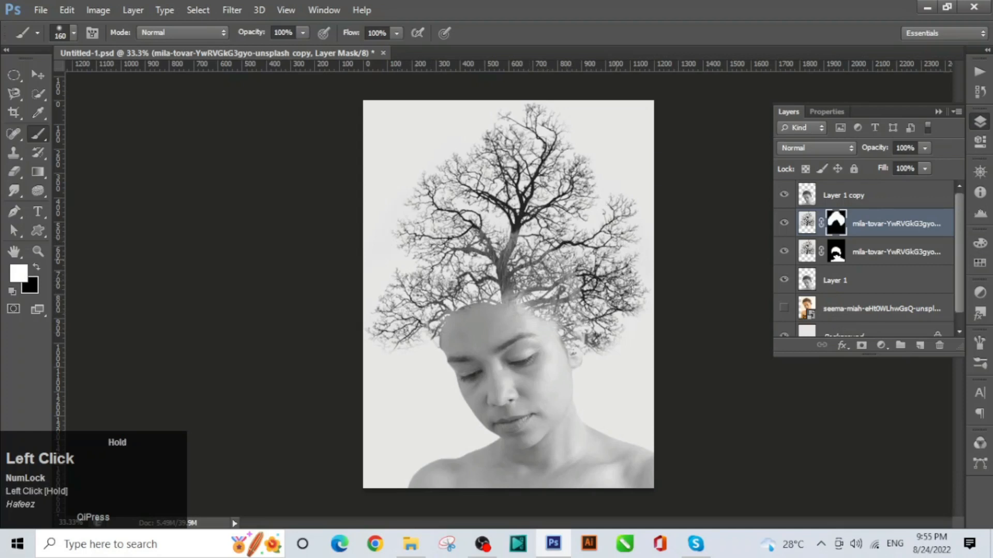
drag(536, 128, 533, 127)
mouse_move(519, 220)
mouse_down()
mouse_move(509, 232)
mouse_move(539, 271)
mouse_move(587, 307)
mouse_up()
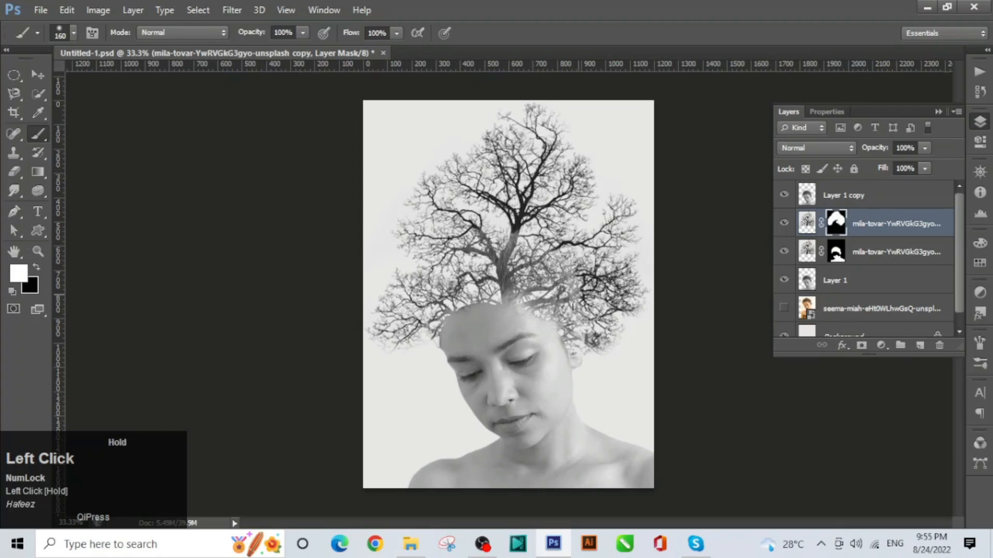
drag(560, 217, 573, 207)
click(42, 76)
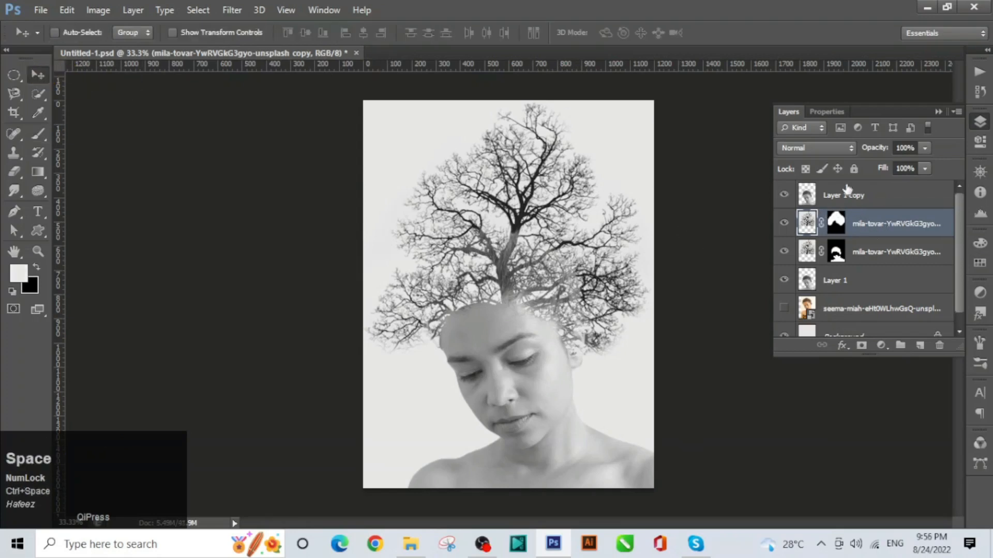
Step: Add a white, reveal-all layer mask to the Layer 1 copy portrait layer
click(831, 200)
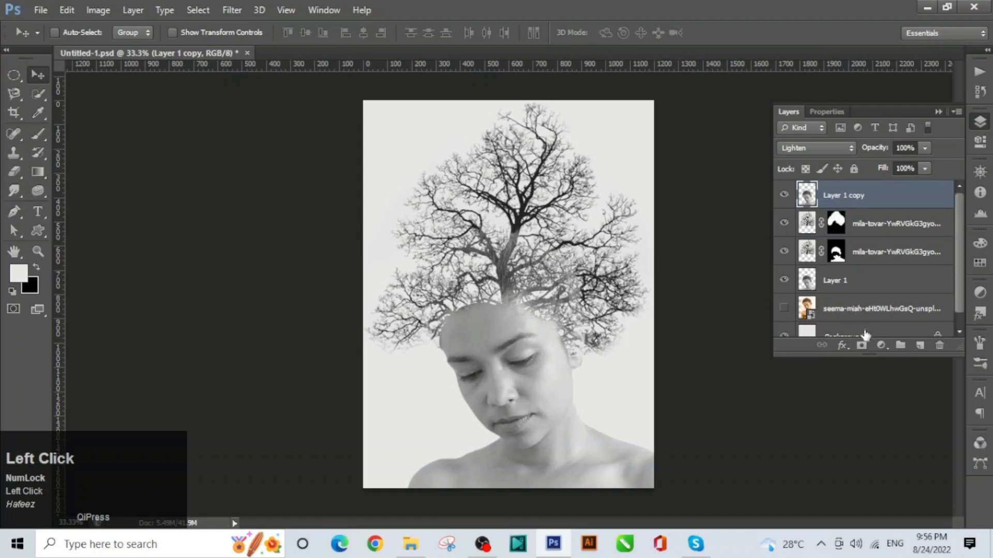
click(865, 349)
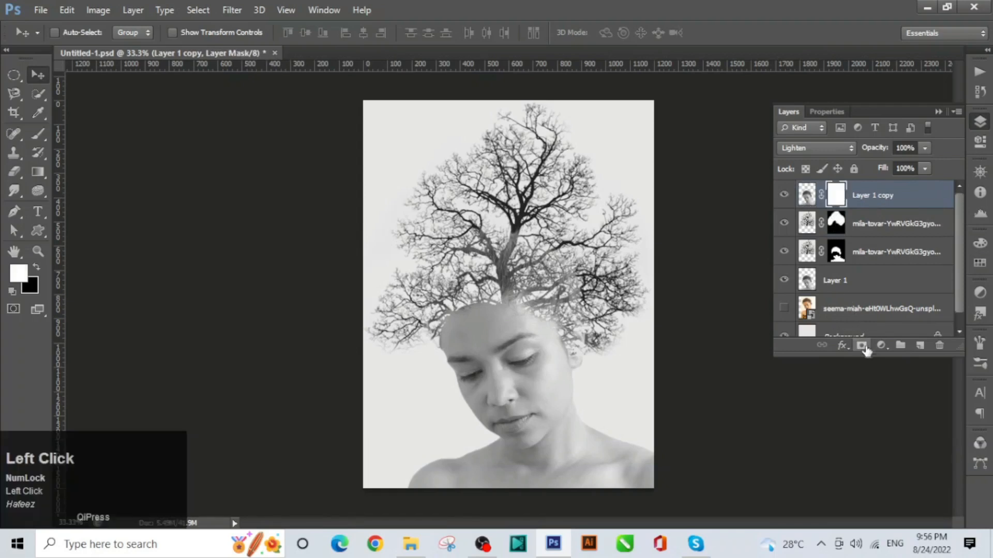
key(ctrl+z)
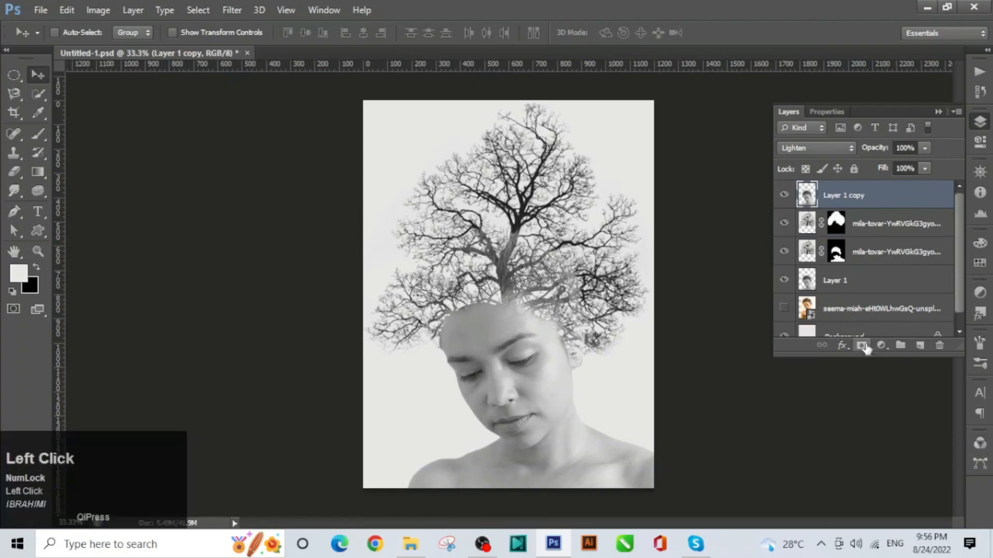
click(862, 346)
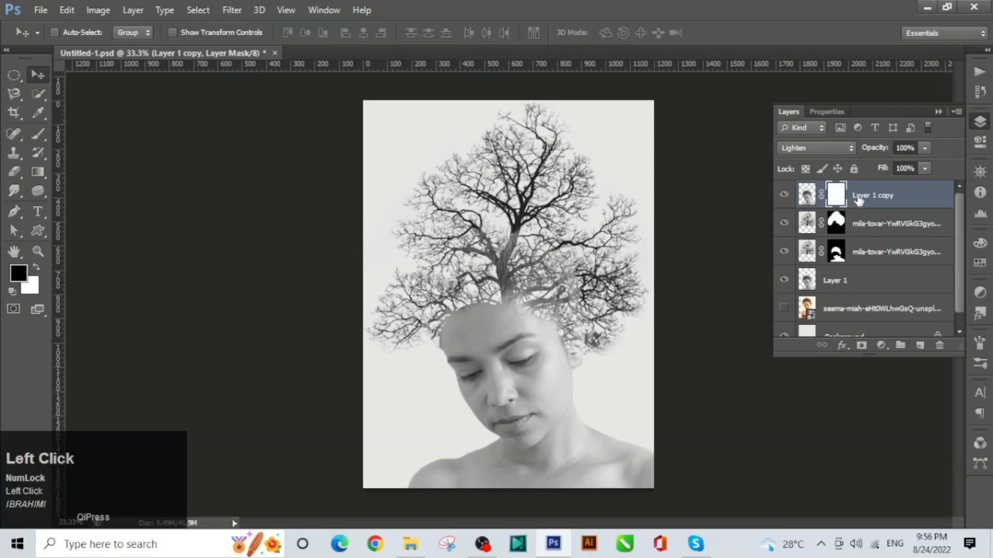
Step: Paint black on the Layer 1 copy mask with a 160 px Brush over the trunk and branches to remove the lightened portrait there
click(837, 195)
click(40, 137)
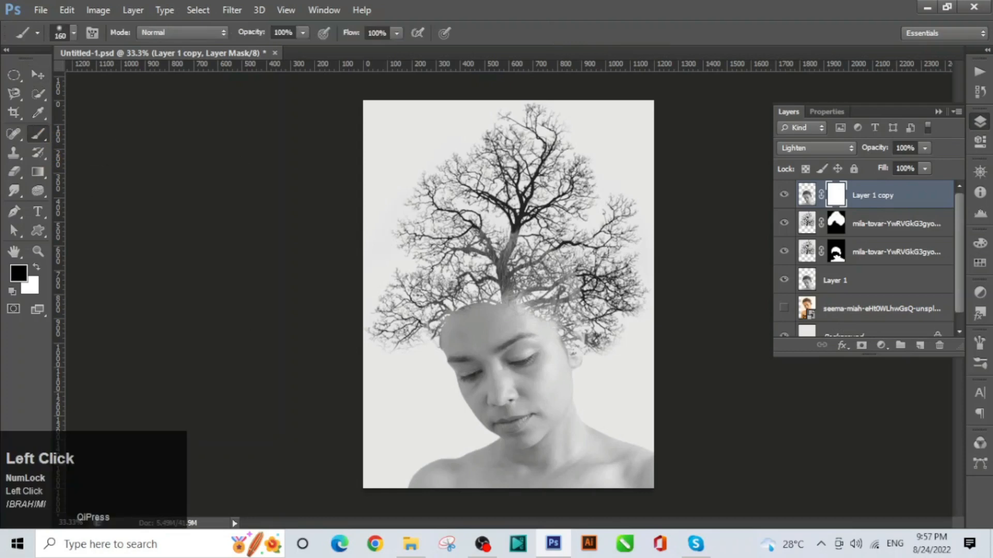
mouse_move(589, 269)
mouse_down()
mouse_move(558, 284)
mouse_move(531, 225)
mouse_move(581, 317)
mouse_move(616, 289)
mouse_move(607, 331)
mouse_move(579, 338)
mouse_move(522, 274)
mouse_move(517, 248)
mouse_move(542, 254)
mouse_move(524, 295)
mouse_move(496, 273)
mouse_move(458, 263)
mouse_move(510, 243)
mouse_move(540, 204)
mouse_move(491, 261)
mouse_up()
key(ctrl+space)
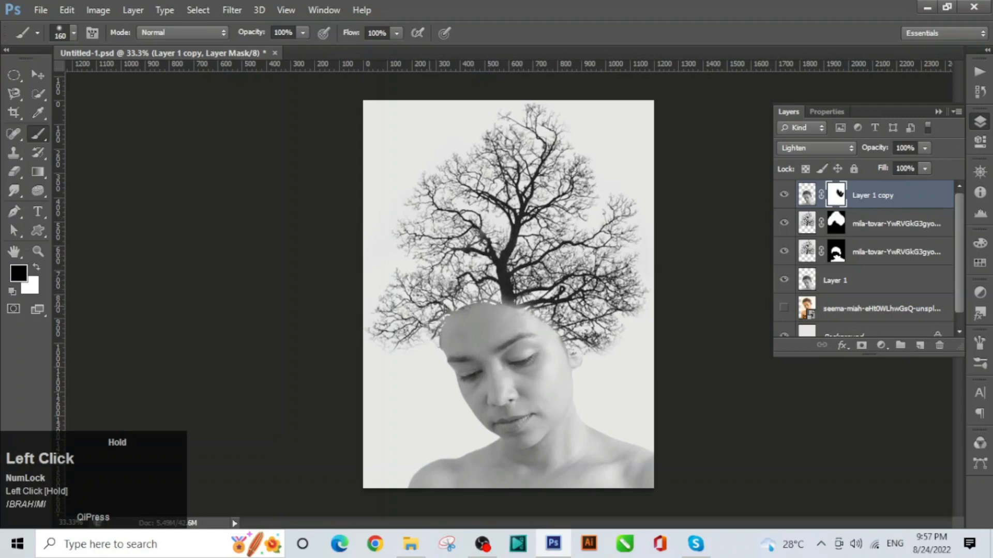
mouse_move(448, 285)
mouse_down()
mouse_move(477, 281)
mouse_move(446, 299)
mouse_up()
drag(410, 232, 463, 236)
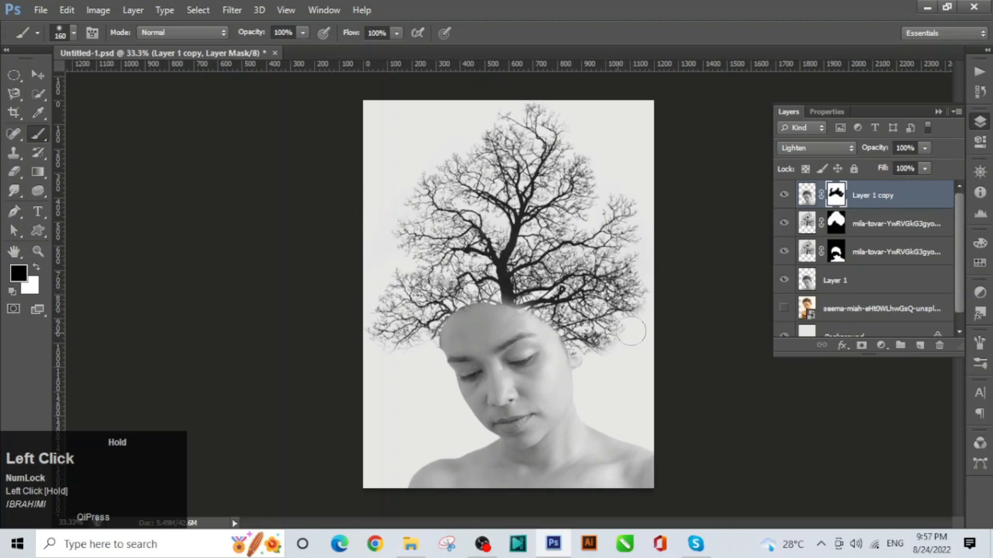
drag(630, 331, 619, 332)
mouse_move(633, 315)
mouse_down()
mouse_move(636, 306)
mouse_move(618, 298)
mouse_move(611, 323)
mouse_move(578, 331)
mouse_move(510, 274)
mouse_up()
mouse_move(388, 315)
mouse_down()
mouse_move(421, 289)
mouse_move(480, 165)
mouse_up()
mouse_move(544, 168)
mouse_down()
mouse_move(546, 191)
mouse_move(505, 220)
mouse_up()
drag(544, 188, 599, 204)
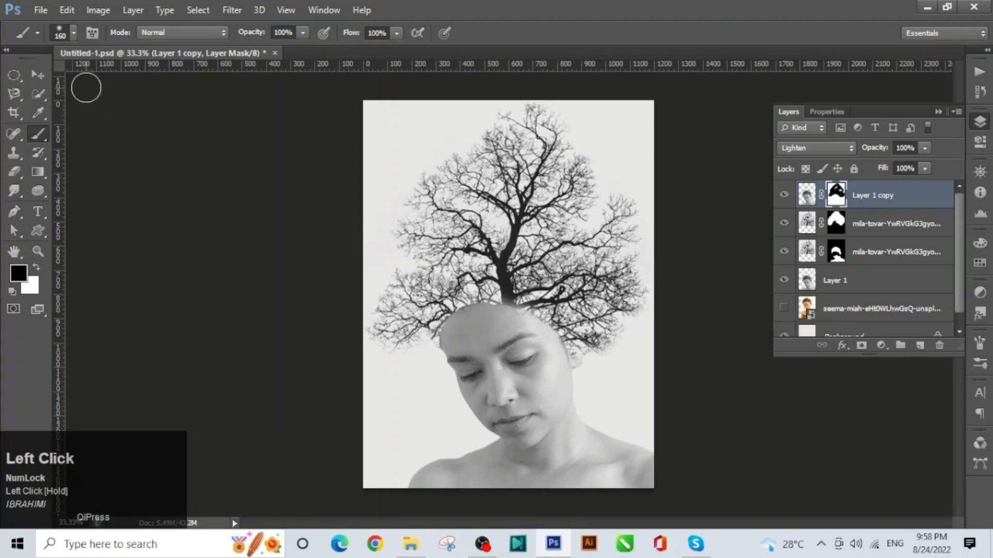
click(38, 75)
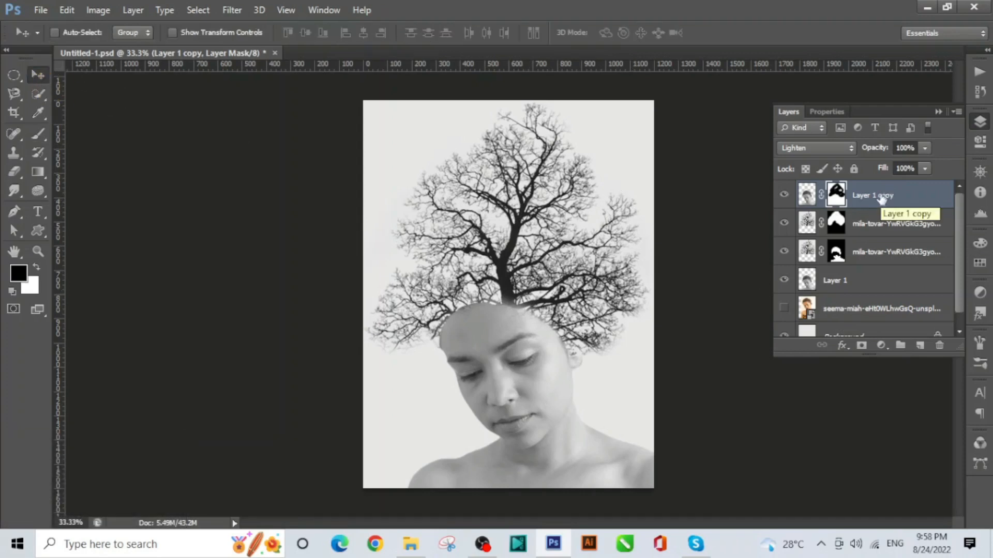
Step: Add a Curves adjustment layer above all layers and pull the RGB curve's upper midtones down to darken the whole image
click(882, 347)
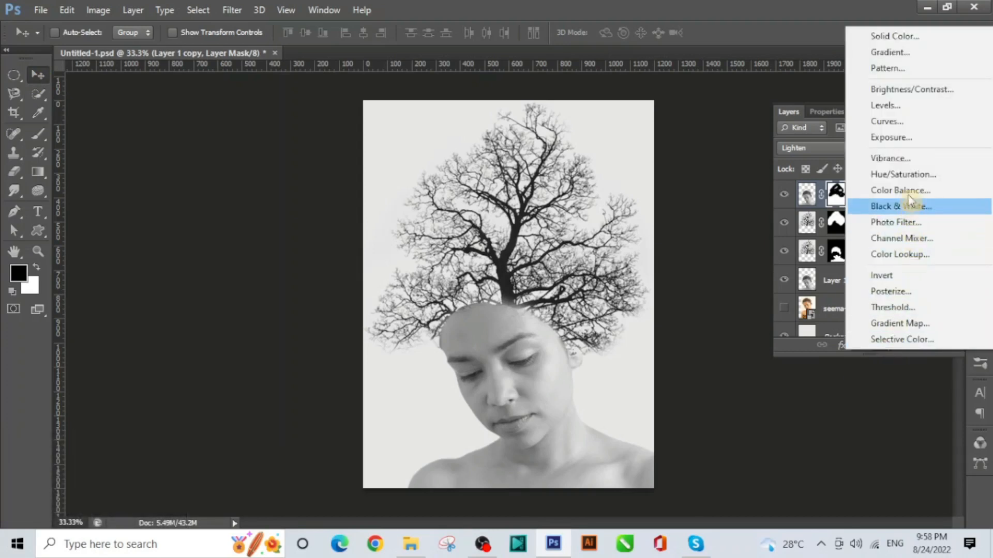
click(893, 124)
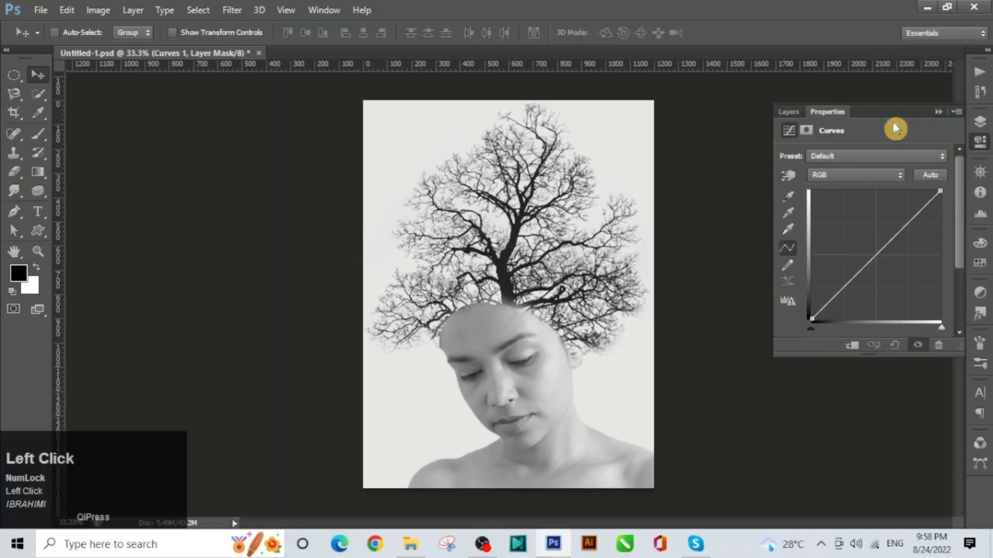
click(788, 176)
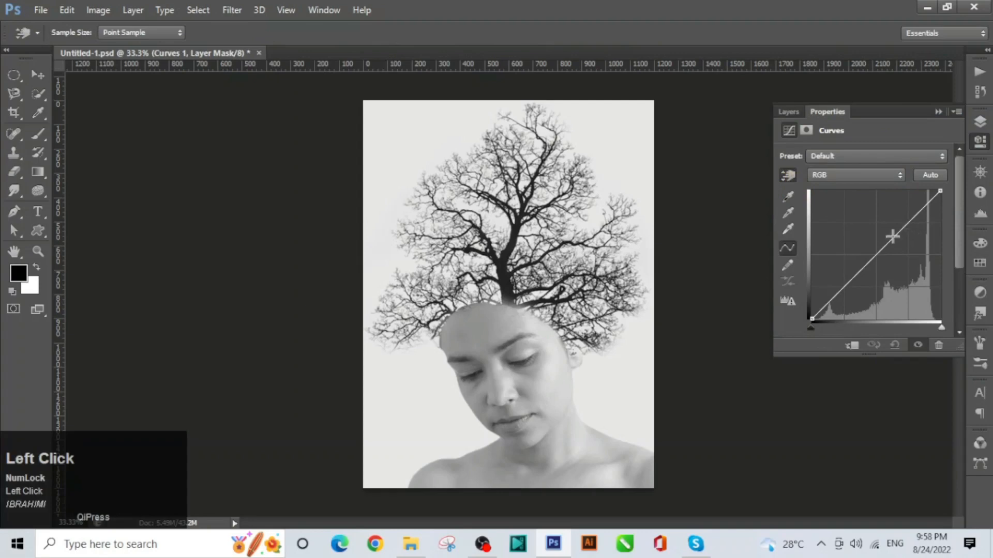
drag(891, 240, 914, 245)
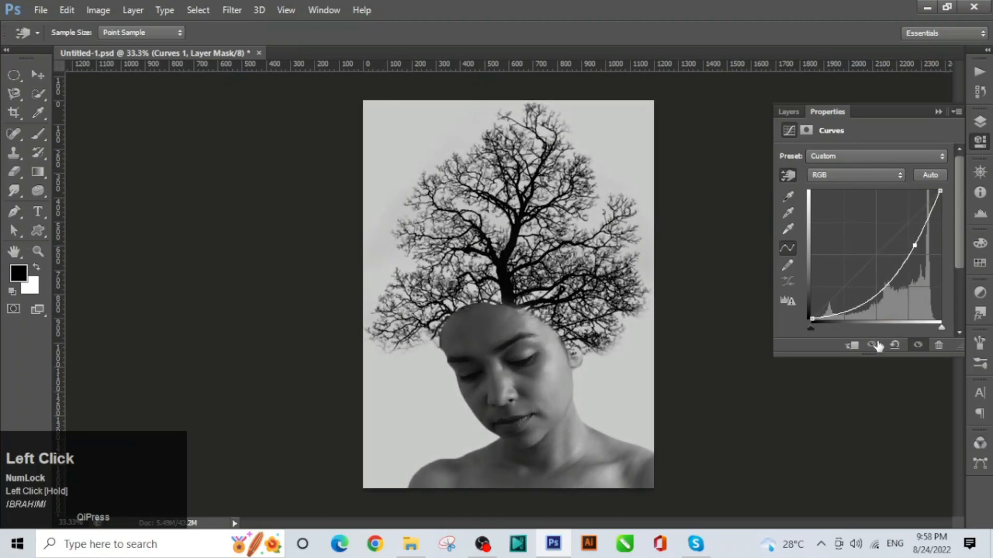
click(799, 115)
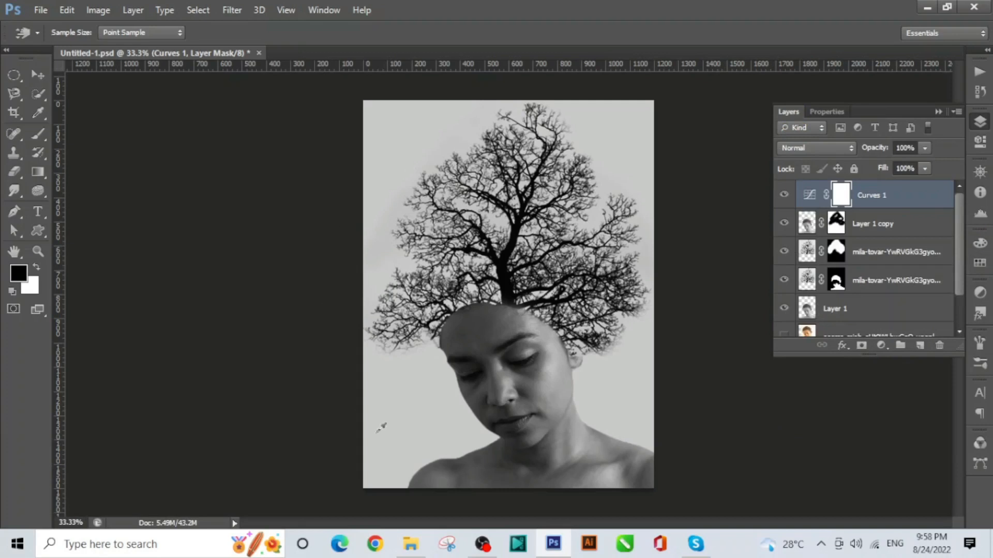
click(38, 75)
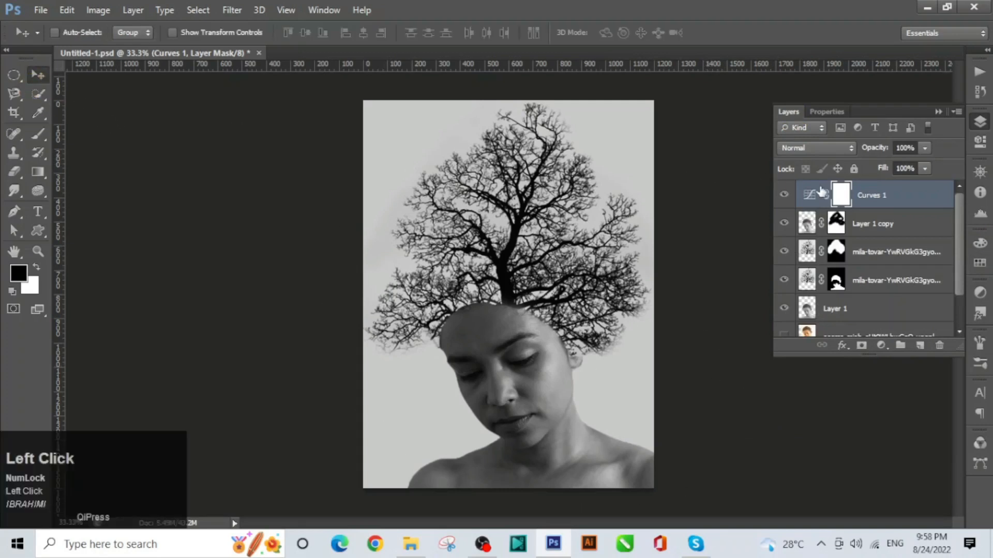
Step: Add a Solid Color fill layer in coral pink #fe6e6e above the Curves adjustment
click(884, 346)
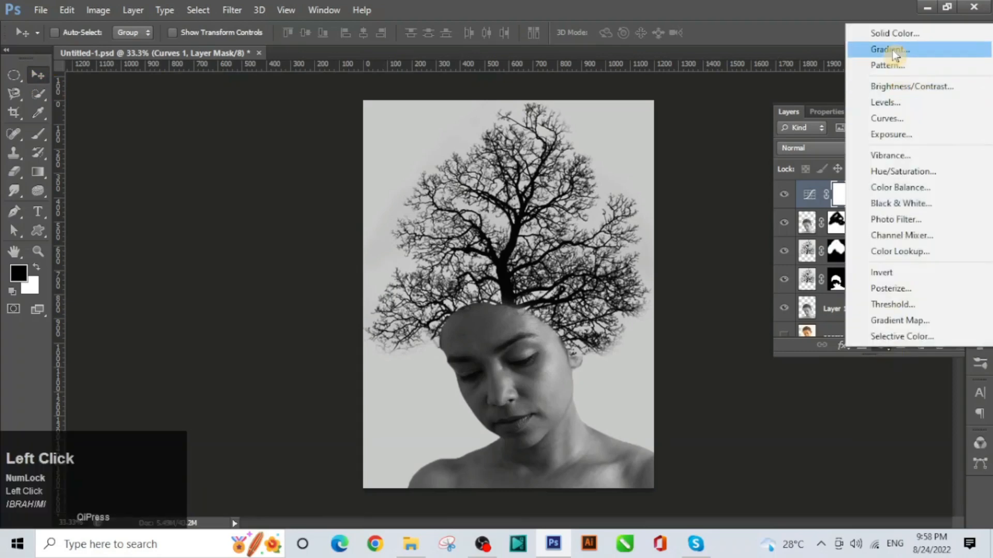
click(891, 37)
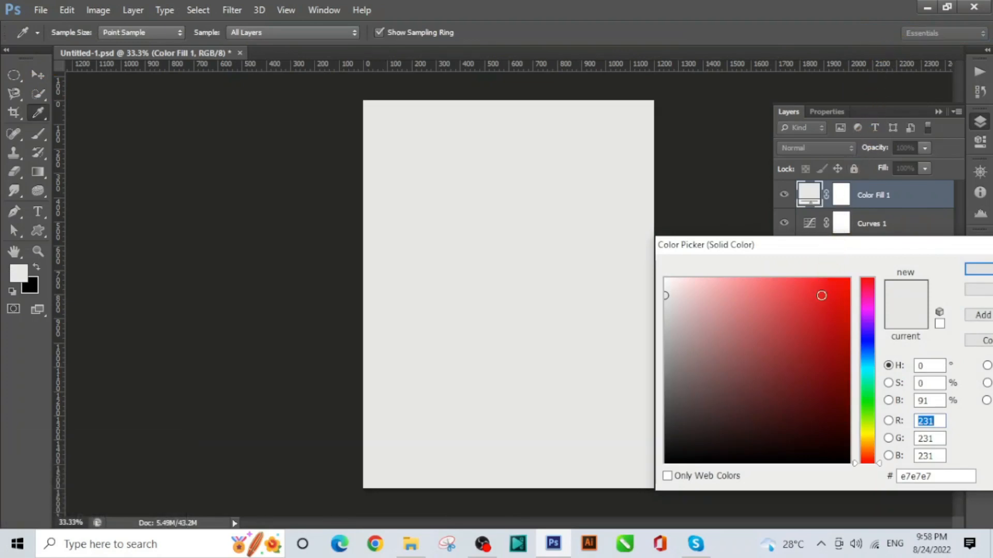
click(840, 352)
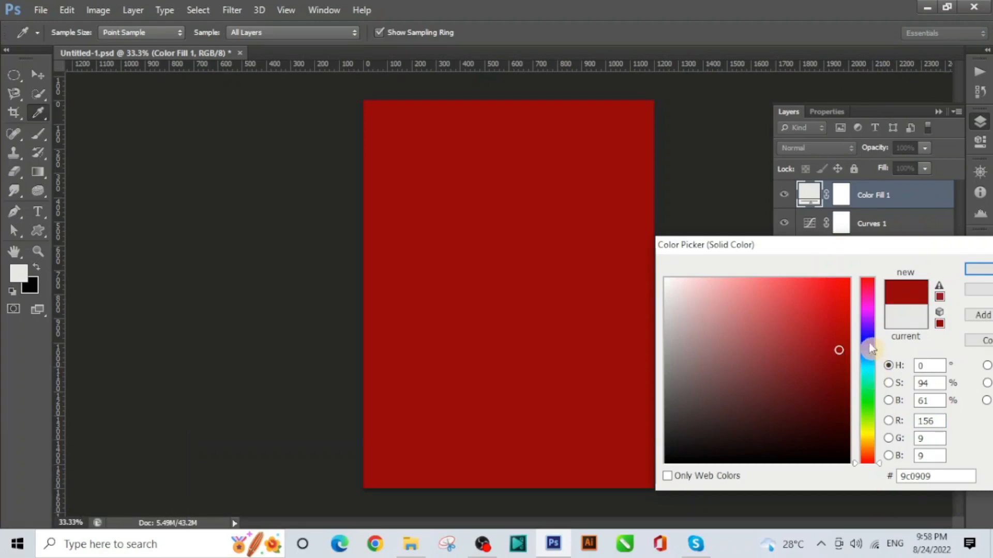
click(768, 331)
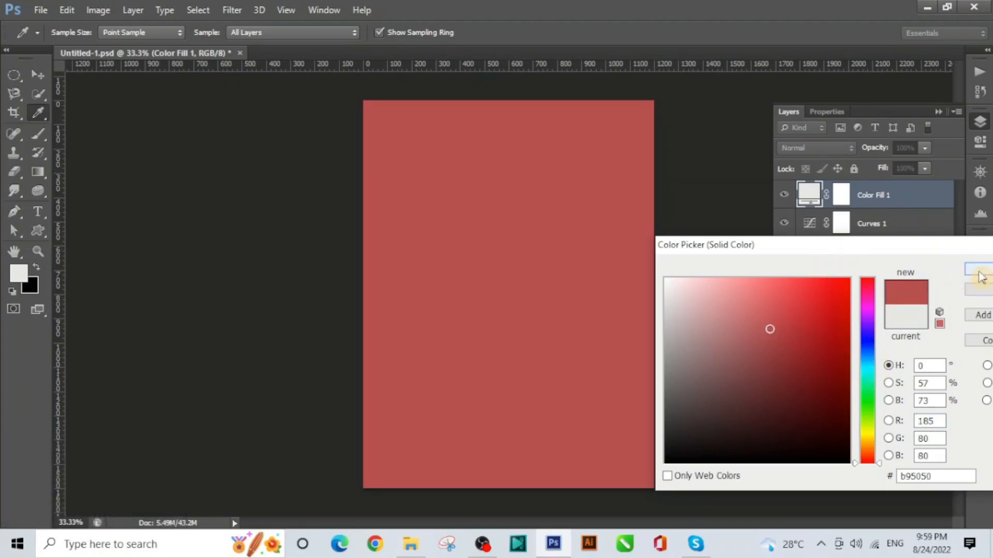
click(770, 281)
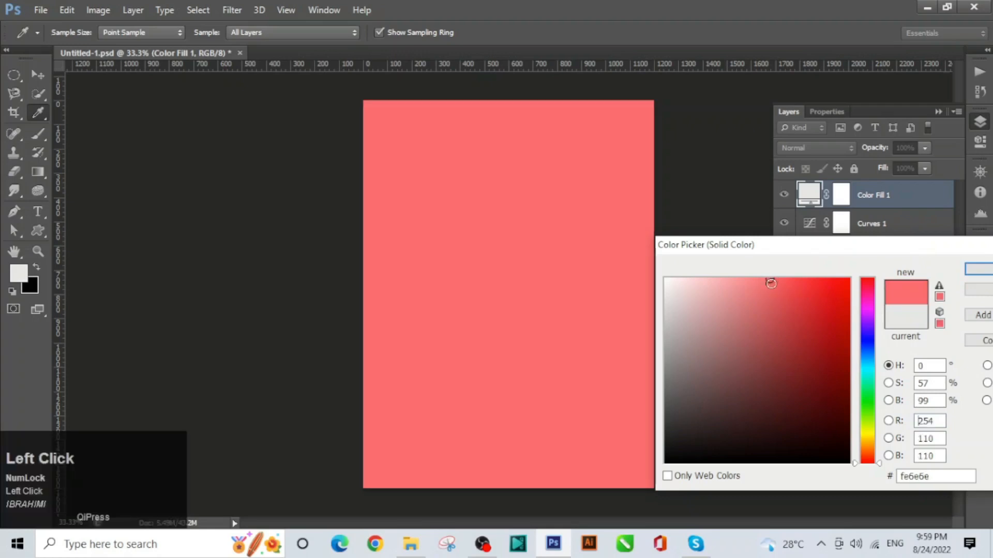
click(979, 272)
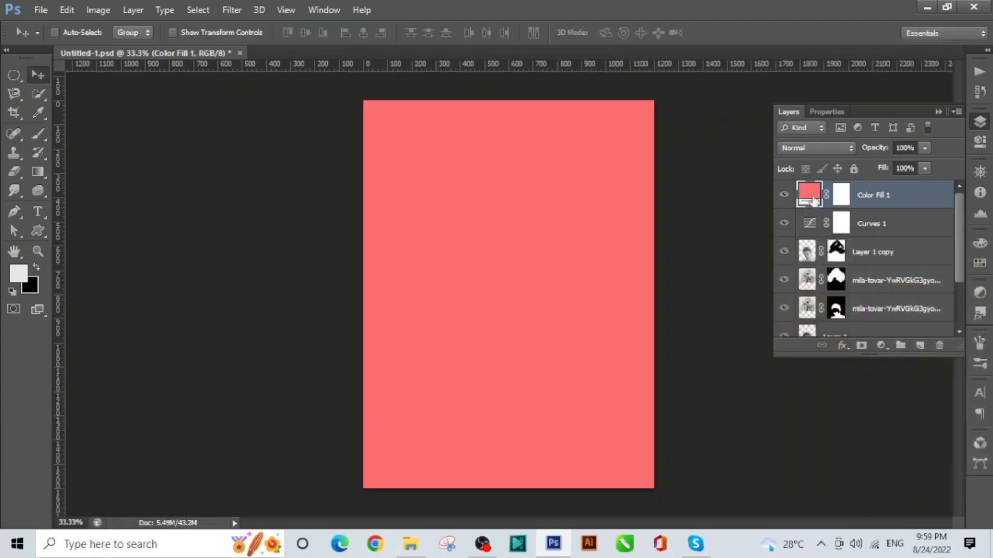
Step: Try Screen blending on the pink colour fill layer, and settle on Soft Light to tint the image
click(834, 150)
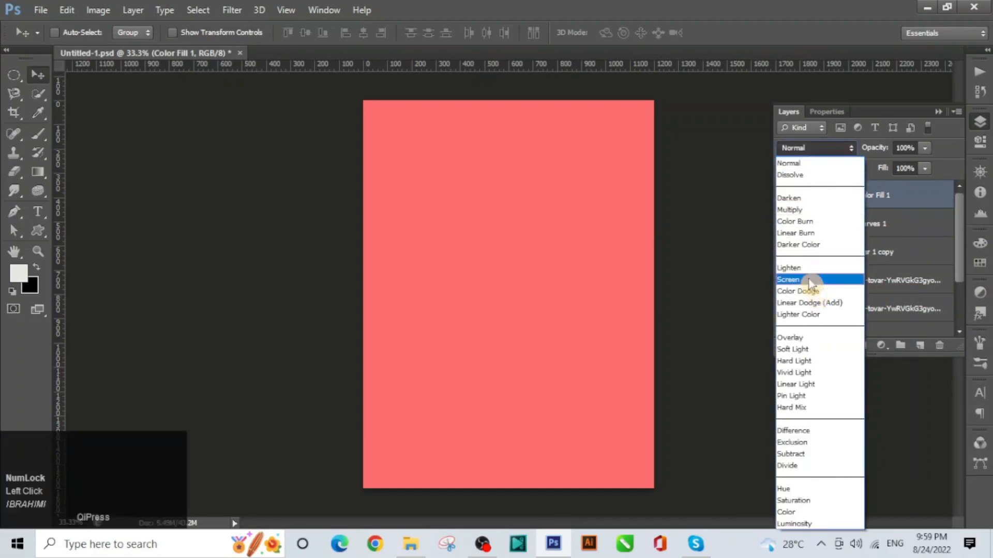
click(818, 280)
click(807, 149)
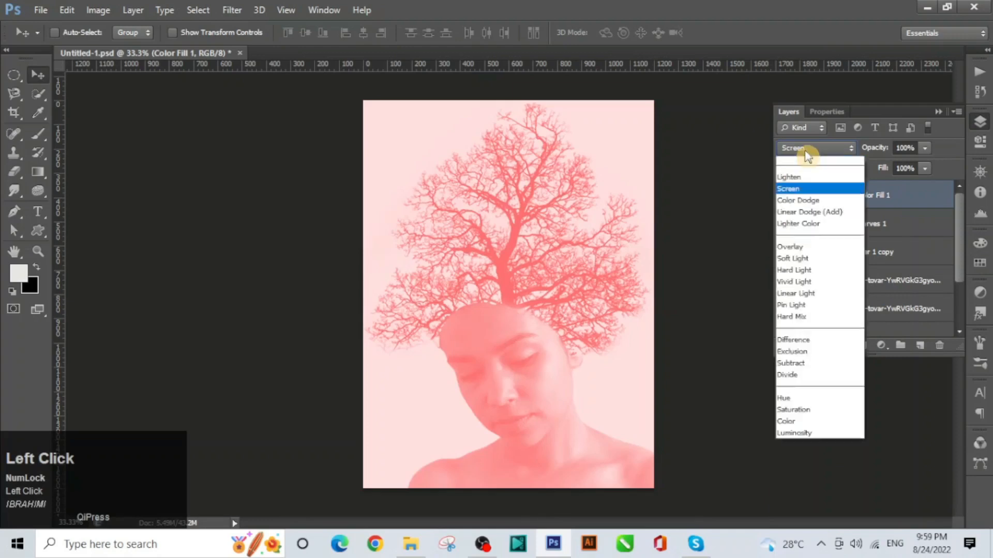
click(811, 351)
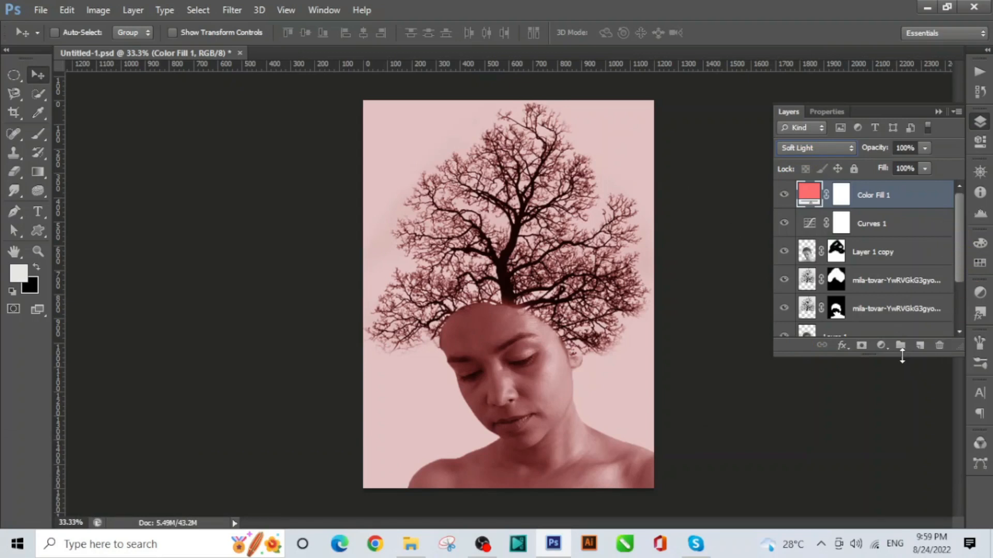
Step: Group all layers above the Background, from the colour fill down to the hidden original portrait photo
drag(903, 355, 908, 450)
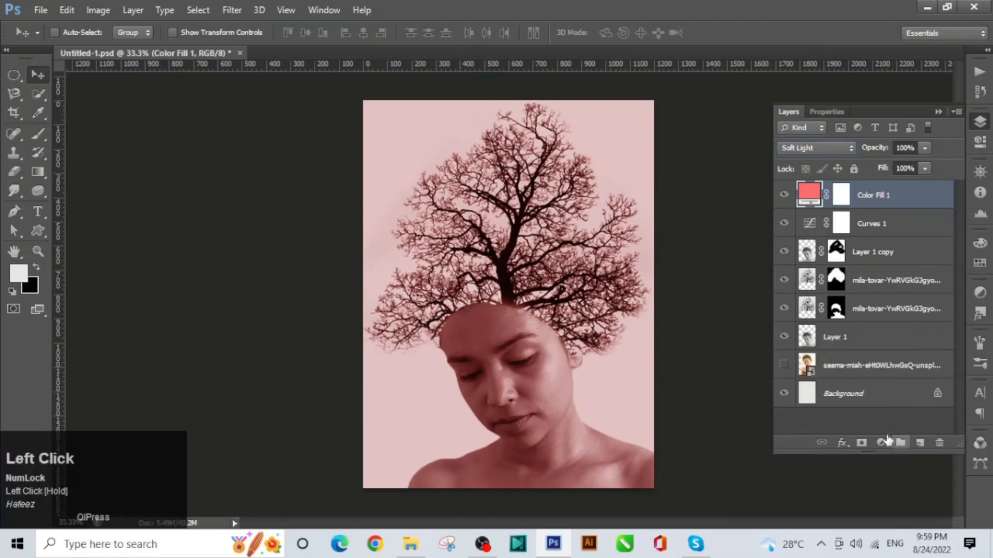
shift+click(876, 365)
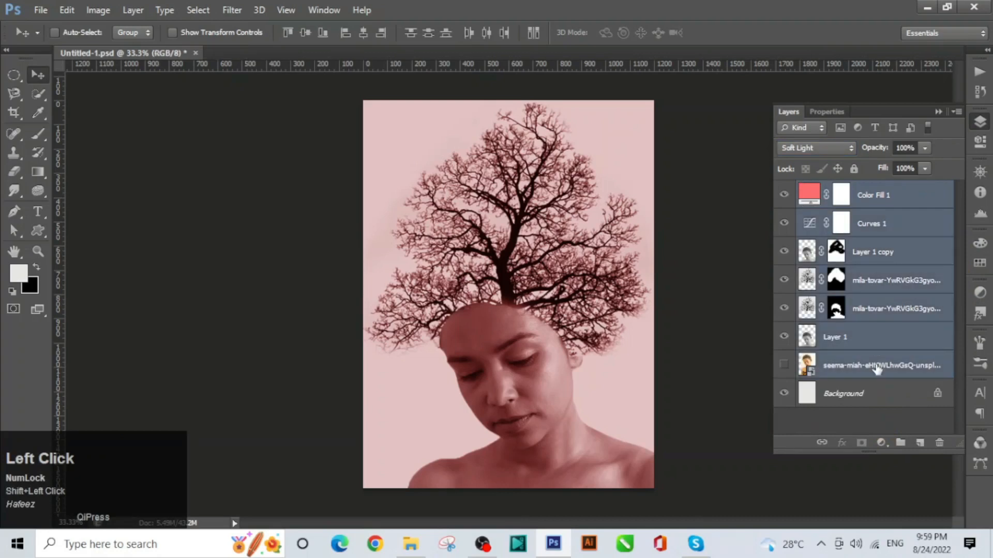
key(ctrl+g)
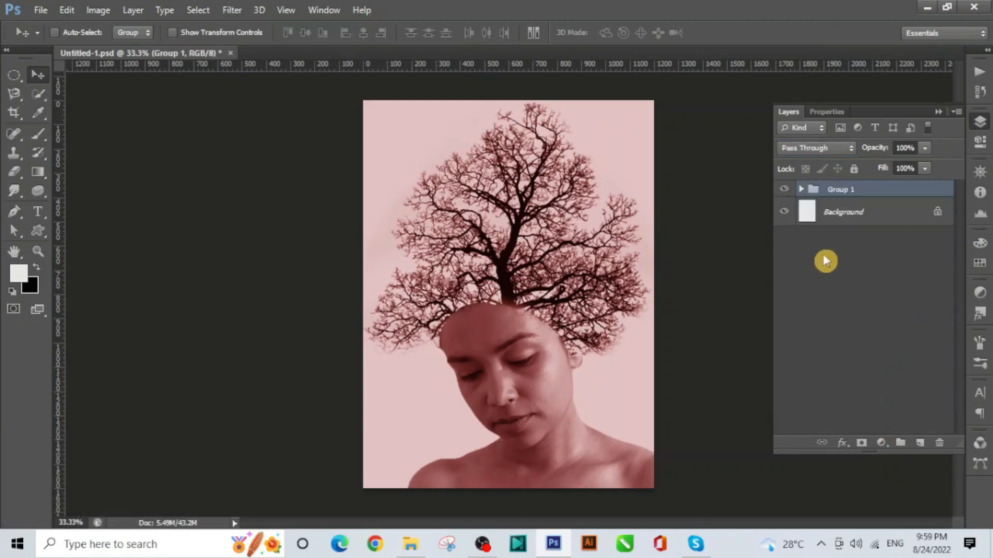
Step: Save the changes to the existing Untitled-1.psd document
click(937, 112)
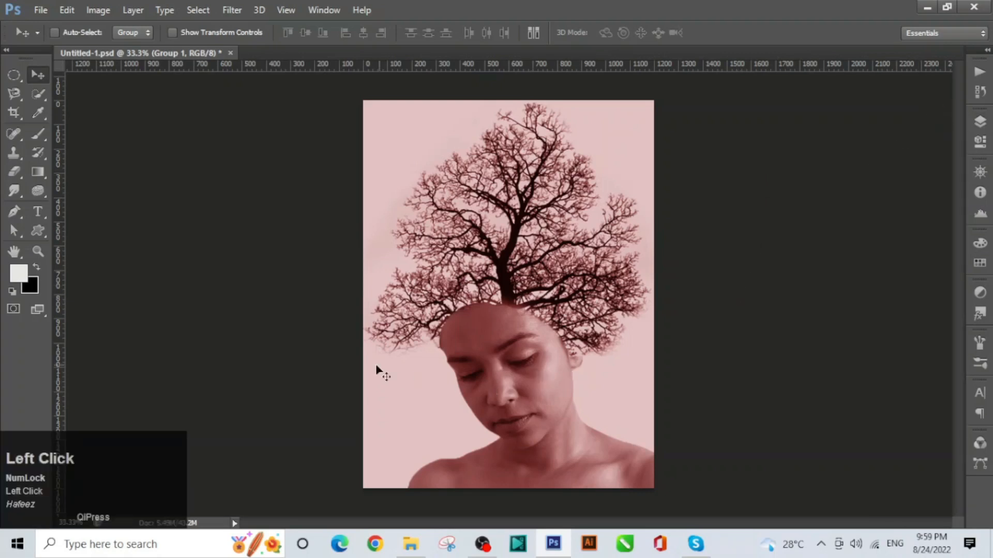
click(42, 10)
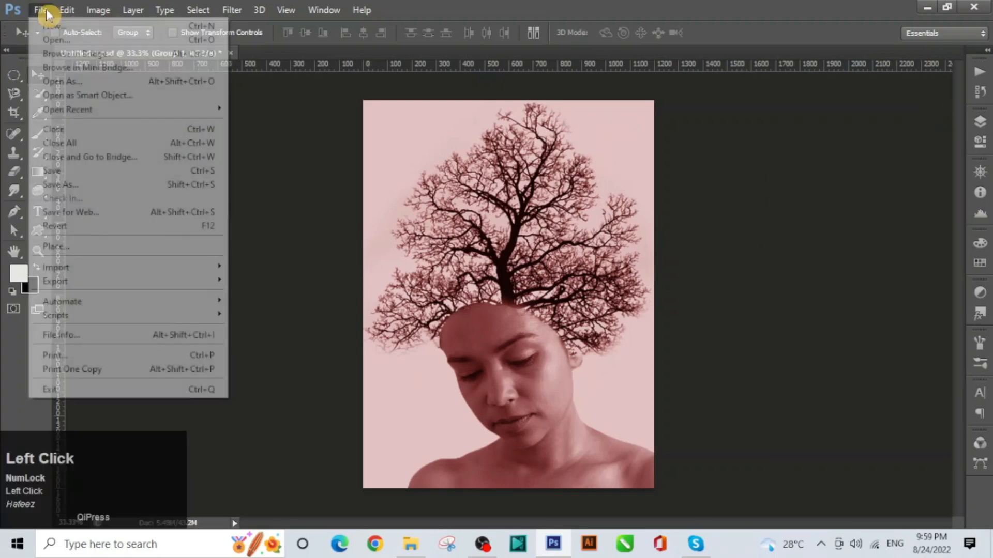
click(70, 175)
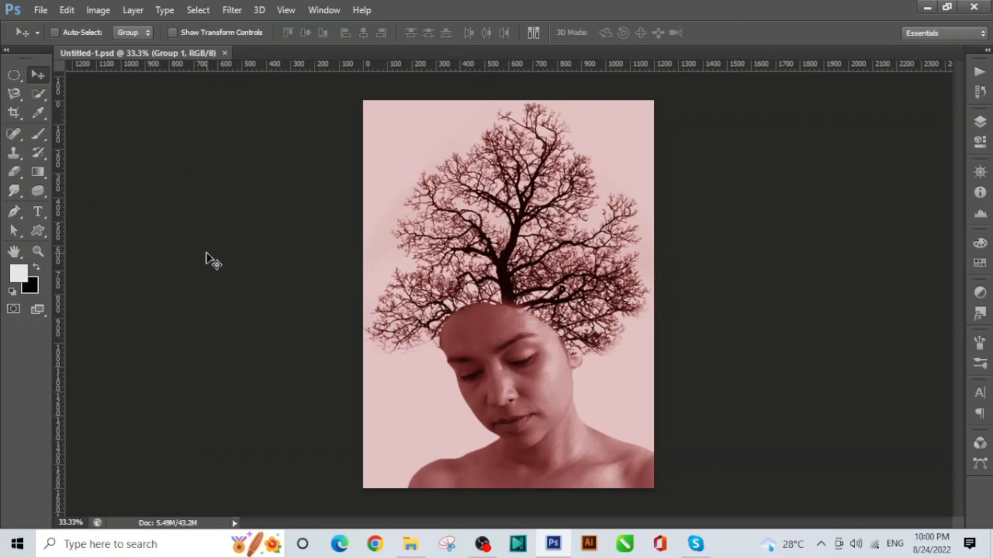
key(ctrl+space)
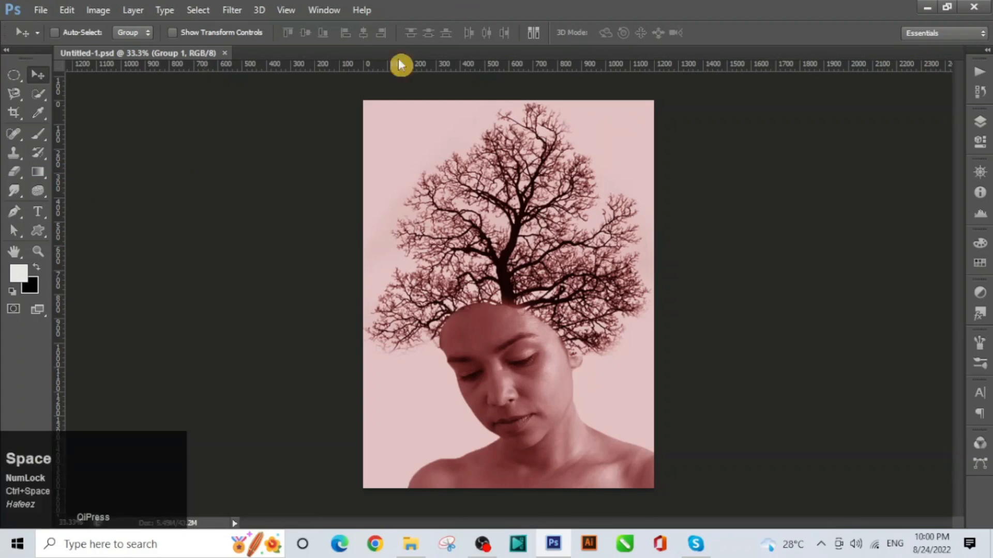
Step: Start saving the document under a new name in Downloads, naming the file Double Exposure Effect
click(45, 10)
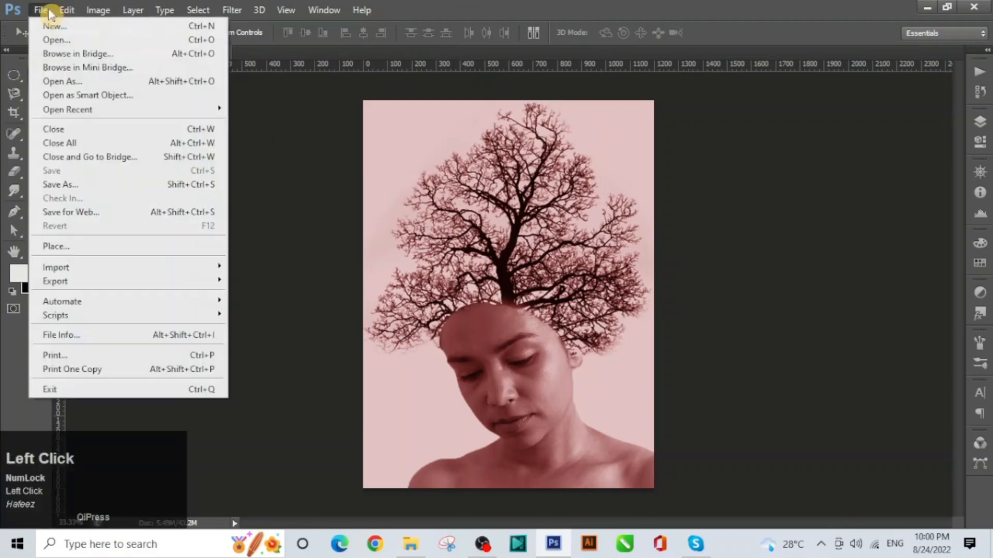
click(87, 185)
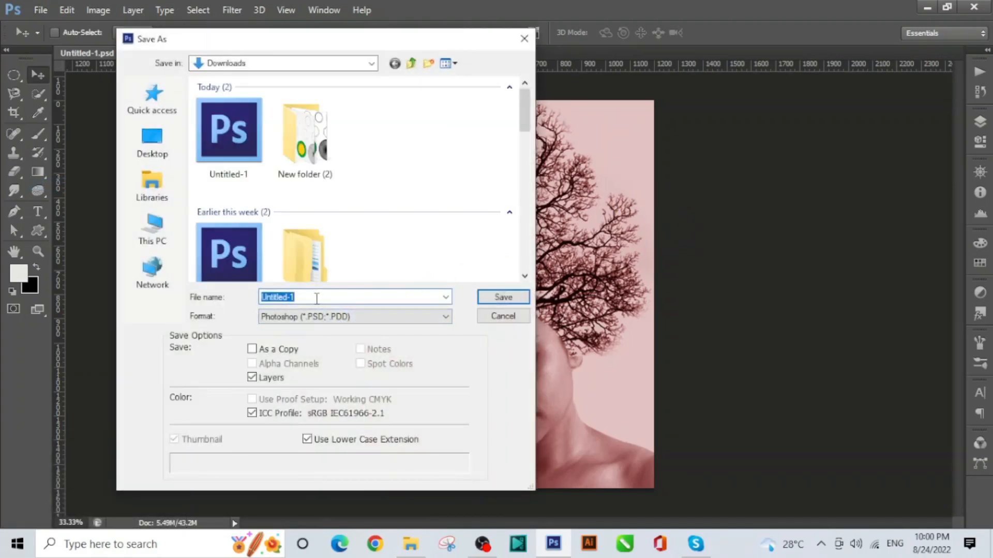
key(Caps_Lock)
key(Caps_Lock)
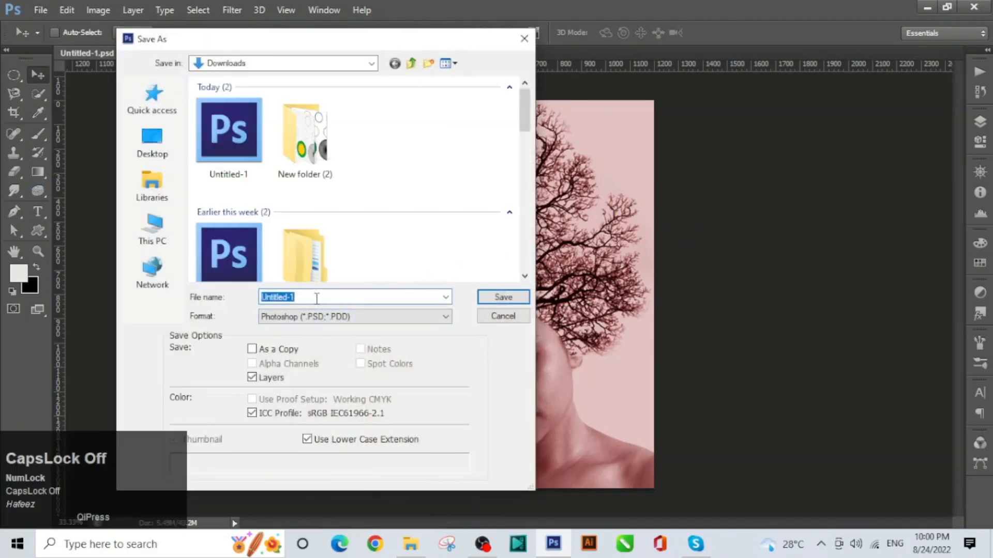
text(Double )
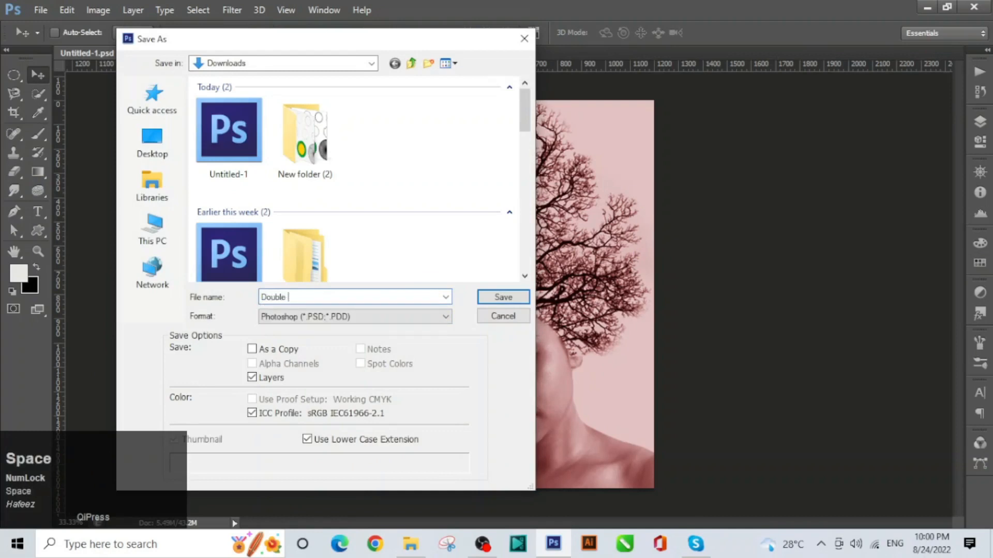
text(Expo)
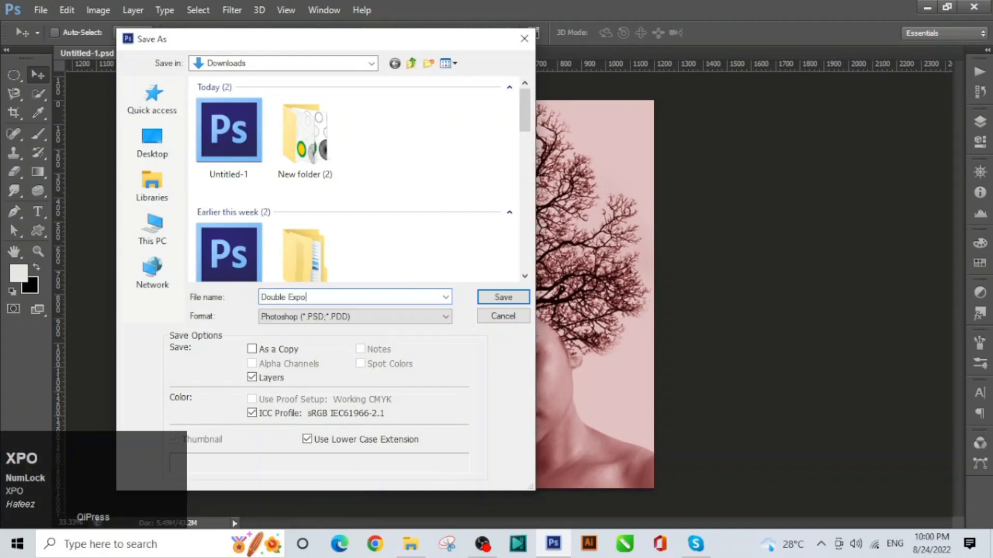
text(sure Effect)
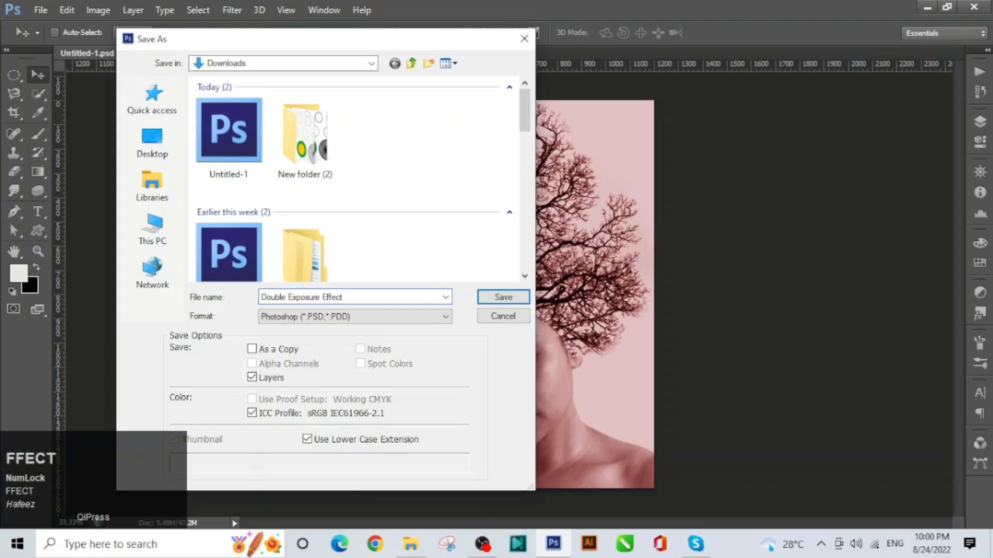
Step: Choose JPEG as the file format and save the copy at Maximum quality 12 with the Baseline ("Standard") option
click(341, 318)
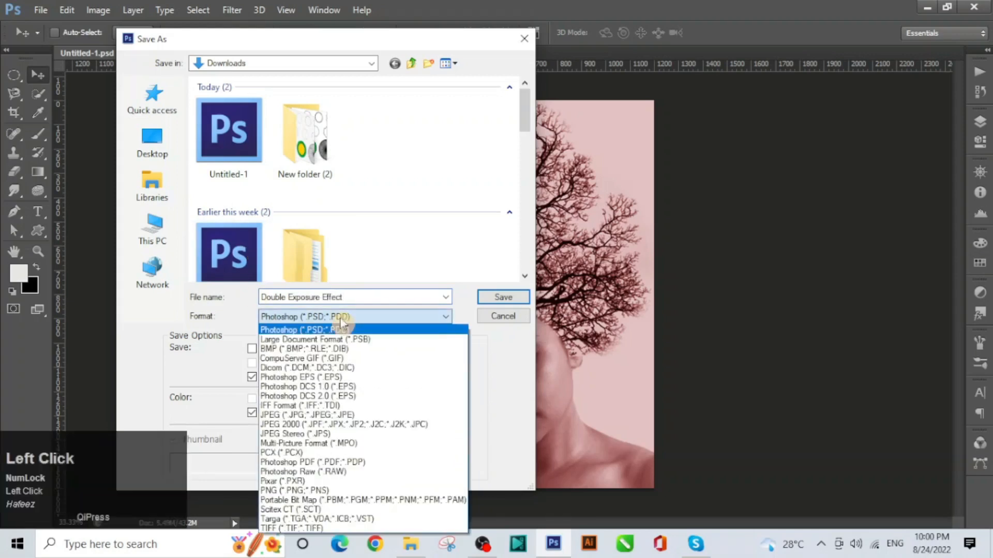
click(296, 415)
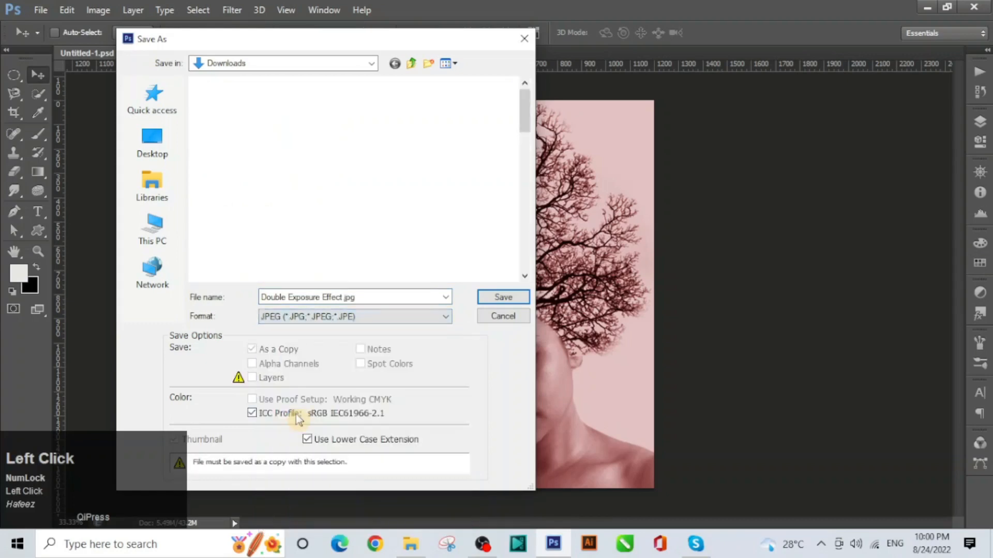
click(503, 302)
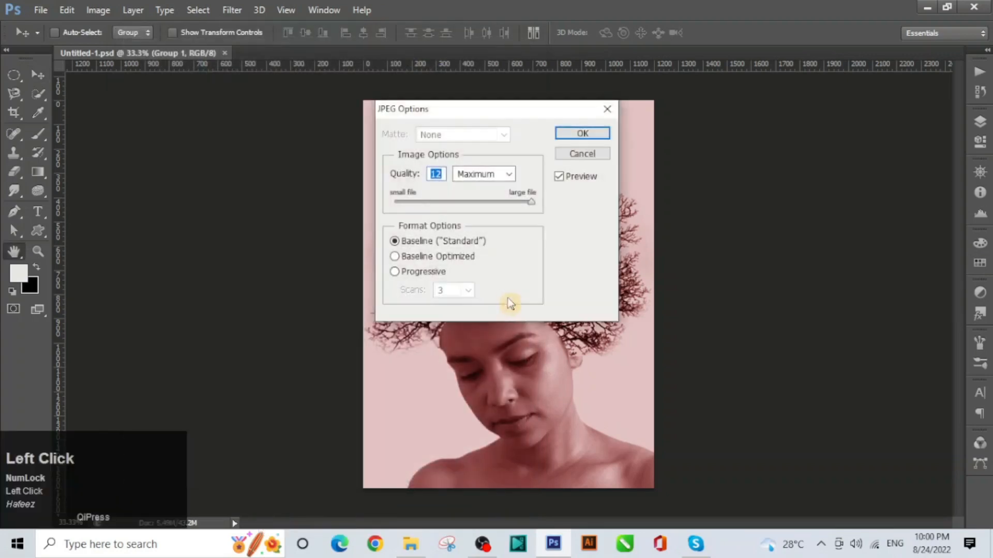
click(580, 133)
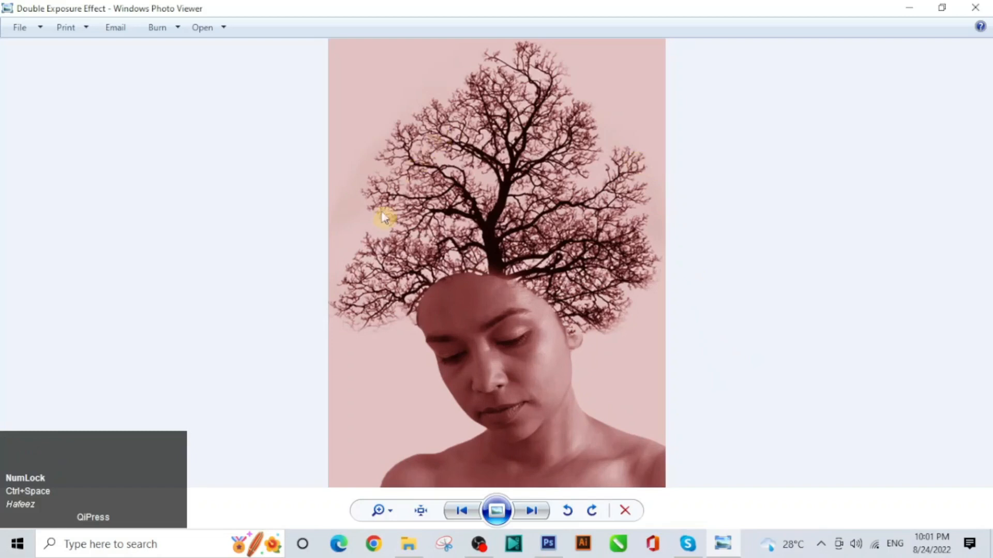
Step: Inspect the exported Double Exposure Effect image in Windows Photo Viewer, and switch back to Photoshop
scroll(560, 241, up, 2)
scroll(558, 237, down, 2)
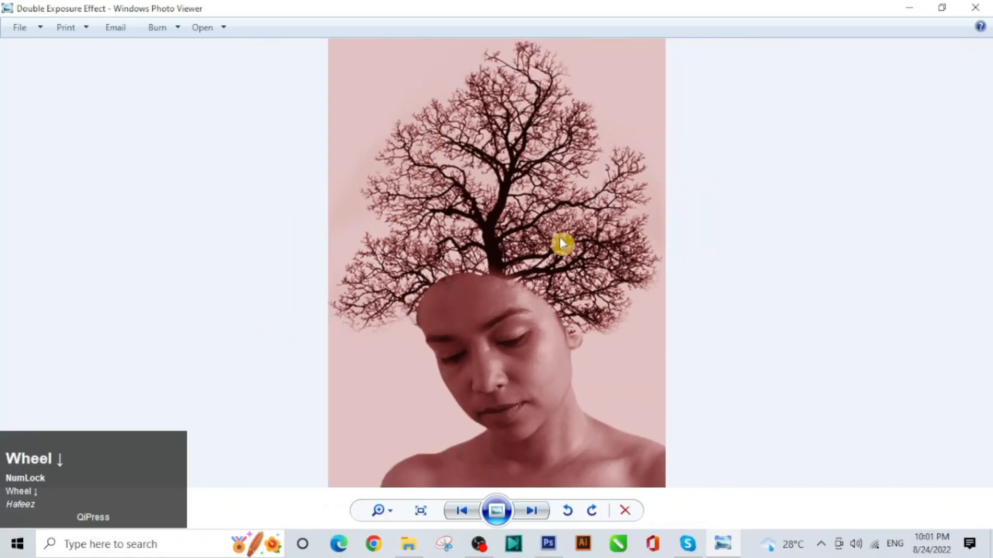
click(548, 544)
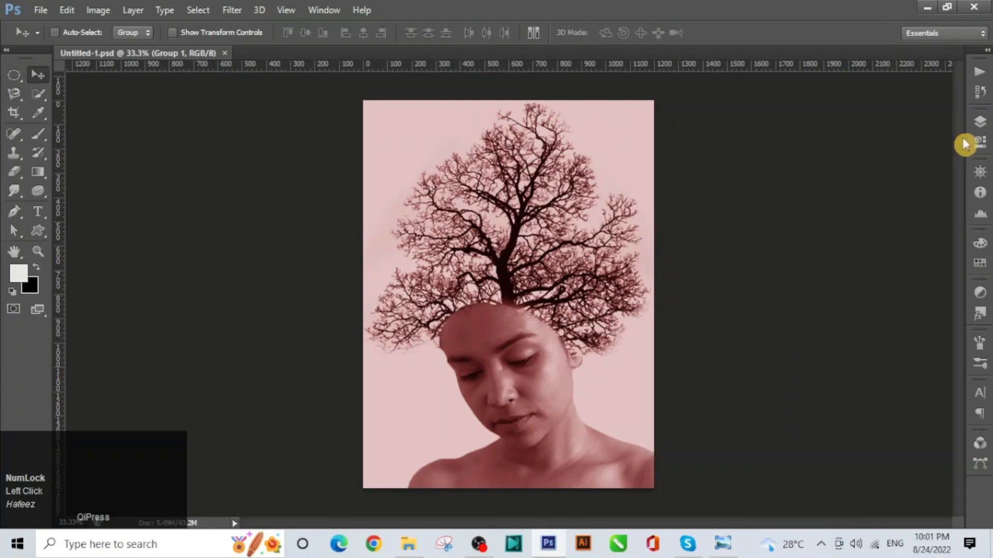
key(Tab)
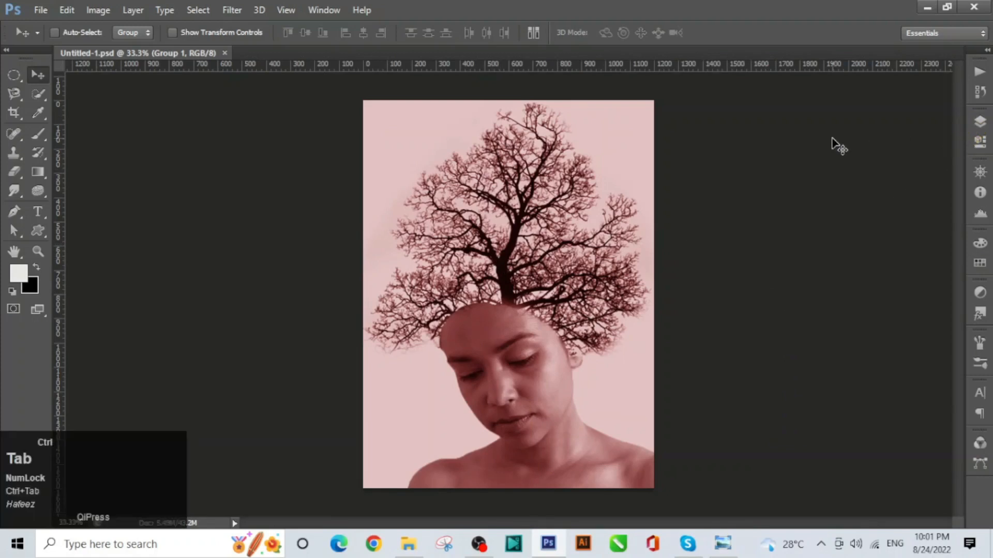